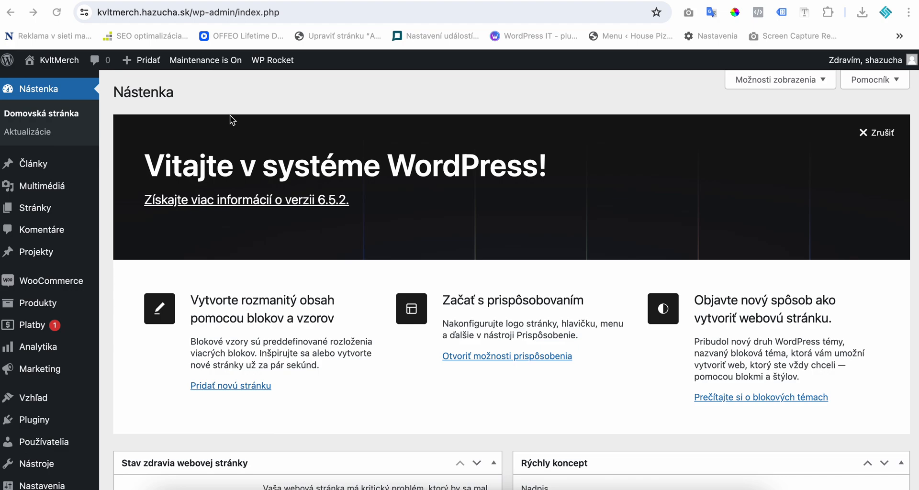
- Open the list of all products and duplicate the "BEANIE + odznak a nášivka" product
left_click(230, 113)
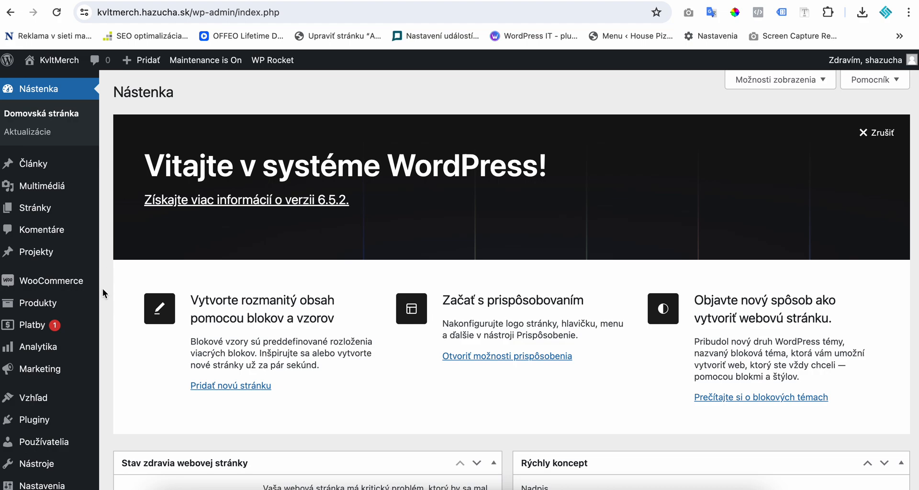
mouse_move(70, 304)
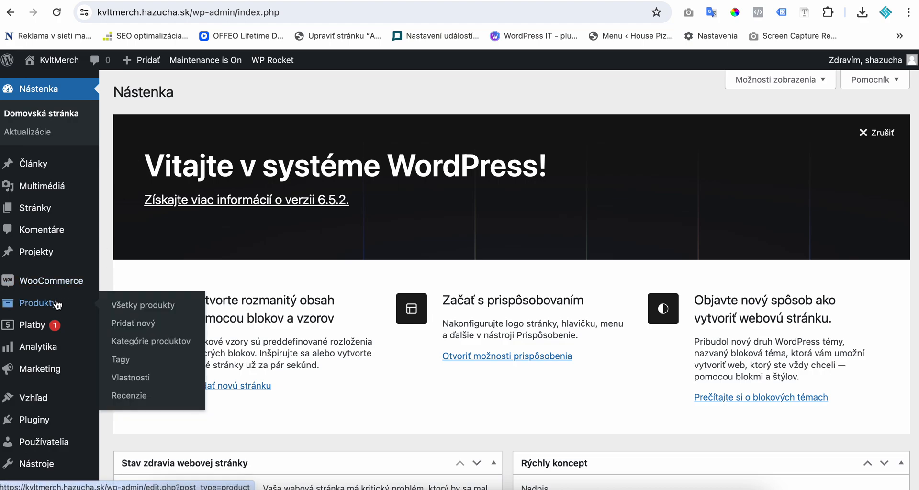
left_click(118, 309)
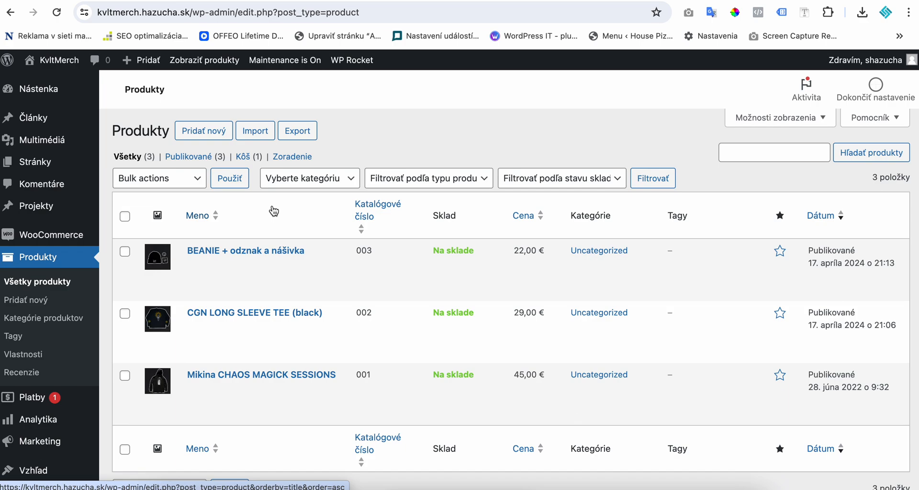
left_click(207, 290)
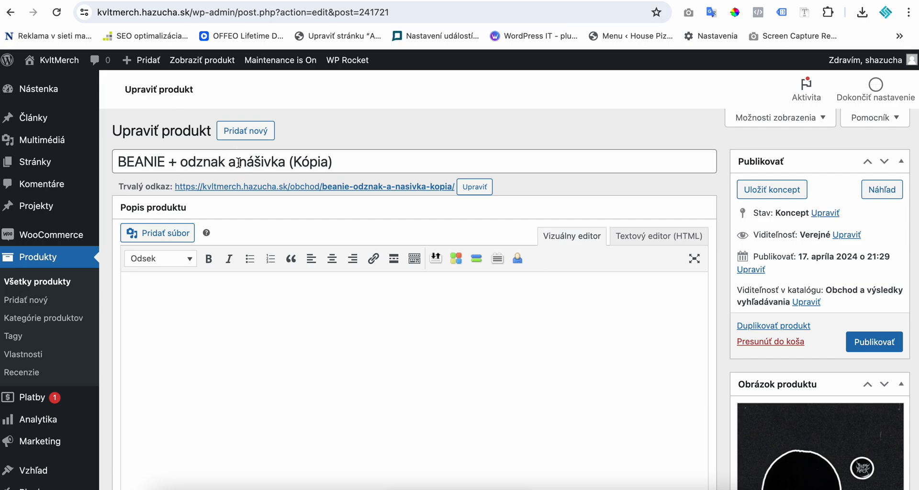
- Replace the duplicated product's title with "PIG LIFE HOODIE (limited edition)", copied from the hoodie's page in the kvltmerch.com shop
key("ctrl+Tab")
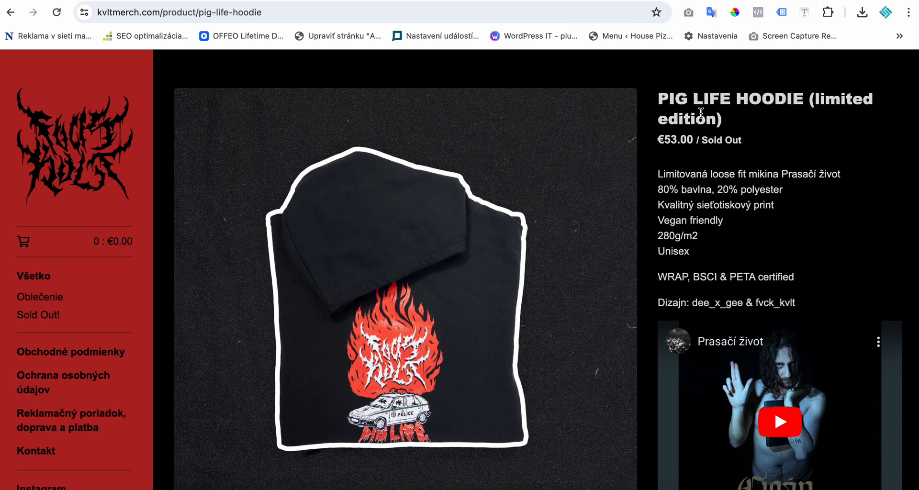
triple_click(701, 113)
key("ctrl+c")
left_click(704, 114)
key("ctrl+shift+Tab")
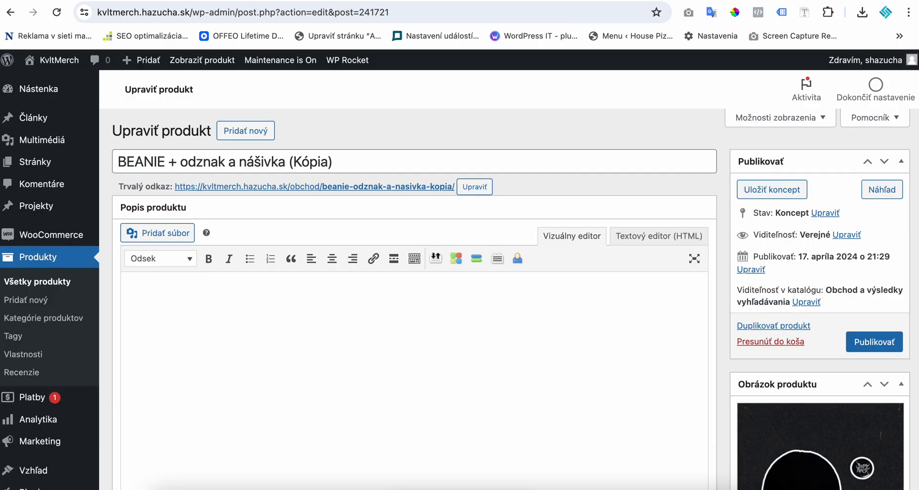
left_click(325, 163)
triple_click(324, 163)
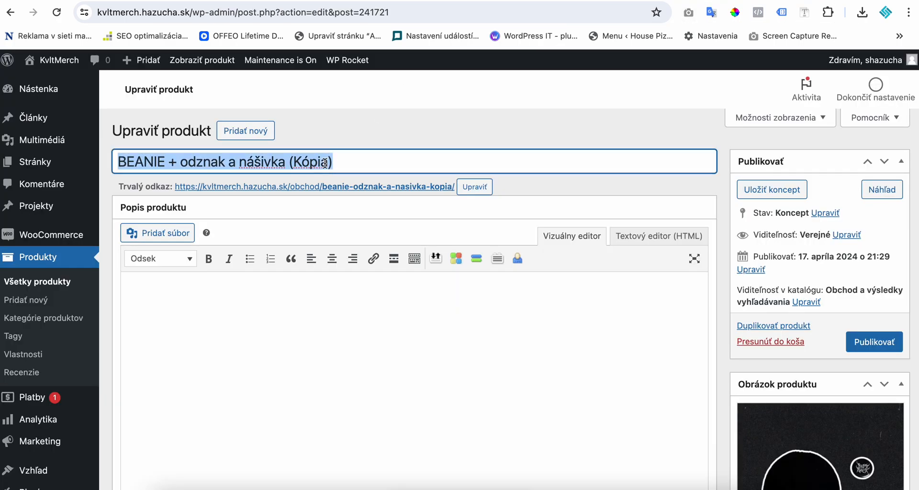
key("BackSpace")
key("ctrl+v")
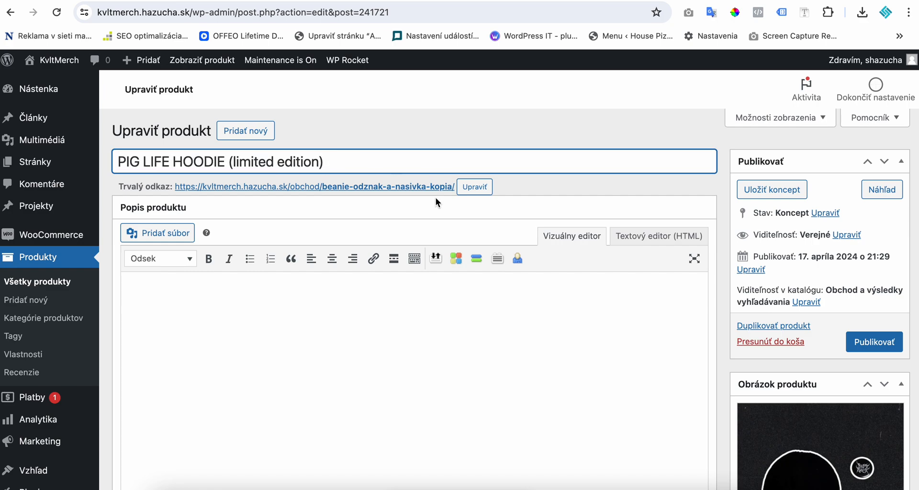
- Clear the permalink's old slug and confirm, so that it is regenerated from the new product title
left_click(474, 190)
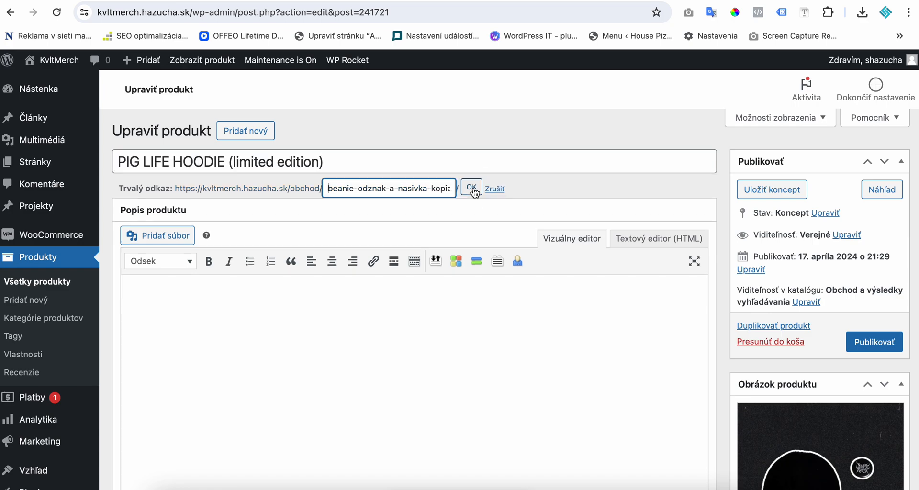
triple_click(431, 190)
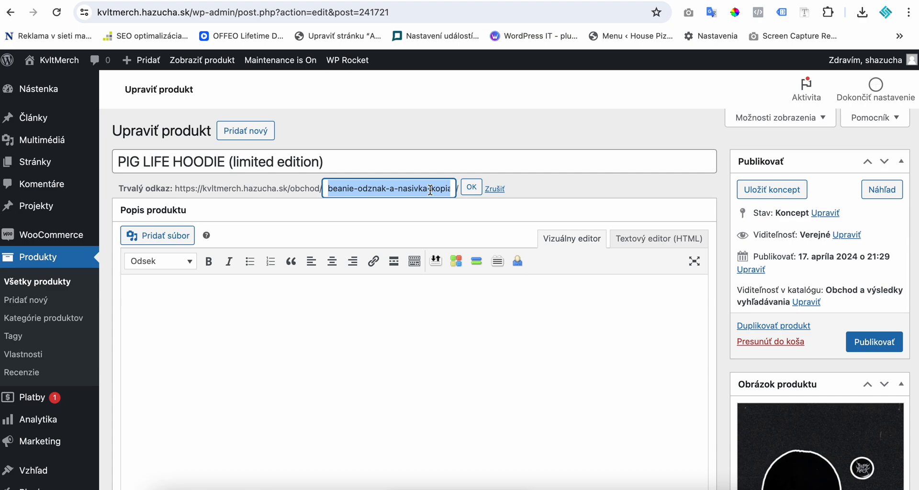
key("BackSpace")
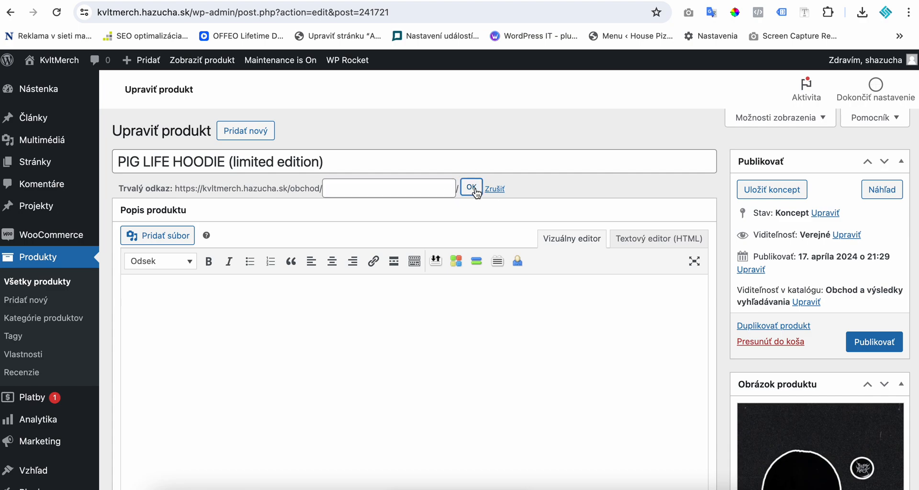
left_click(472, 188)
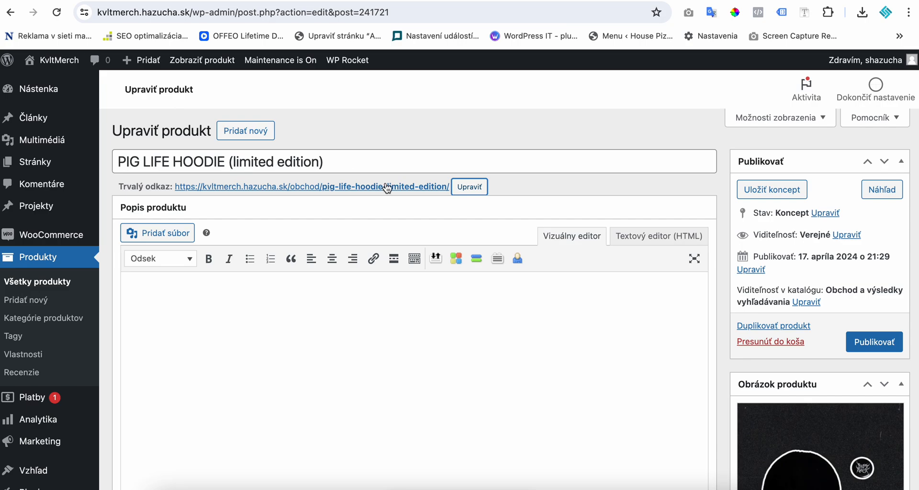
- Replace the main product image with the folded hoodie photo mikina-3.webp from the media library
scroll(558, 194, "down", 5)
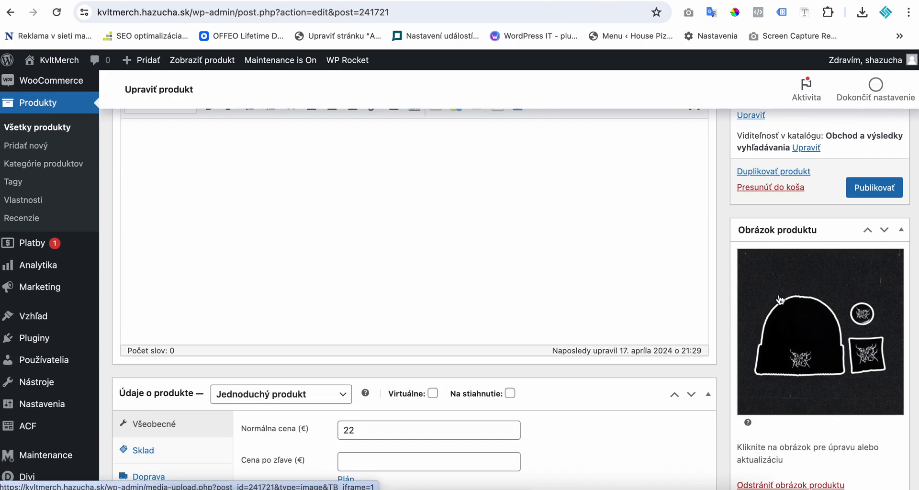
left_click(780, 300)
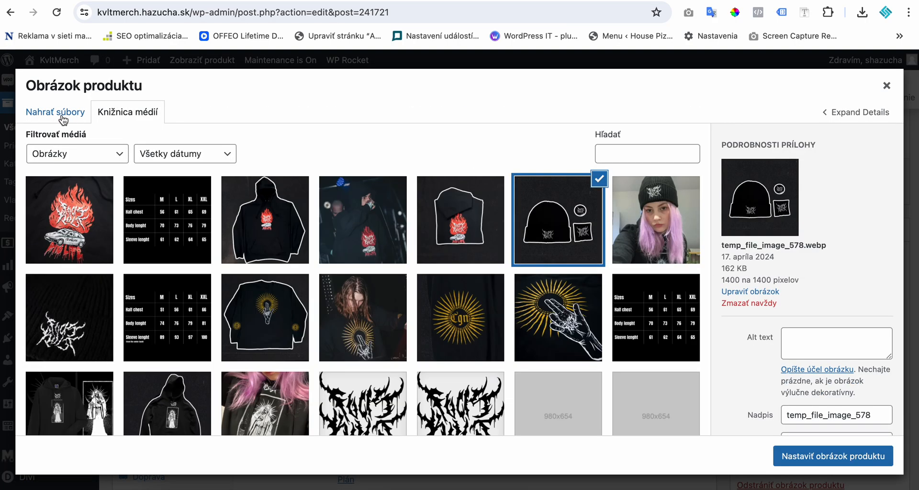
left_click(474, 225)
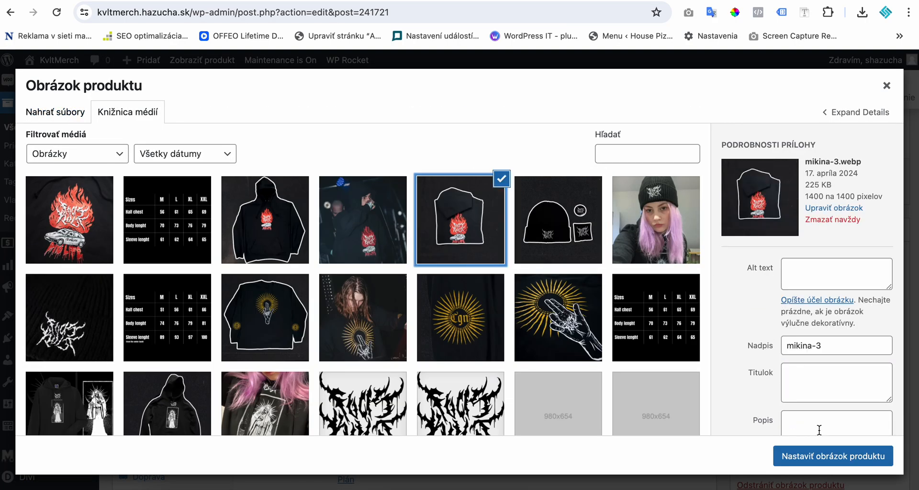
left_click(832, 459)
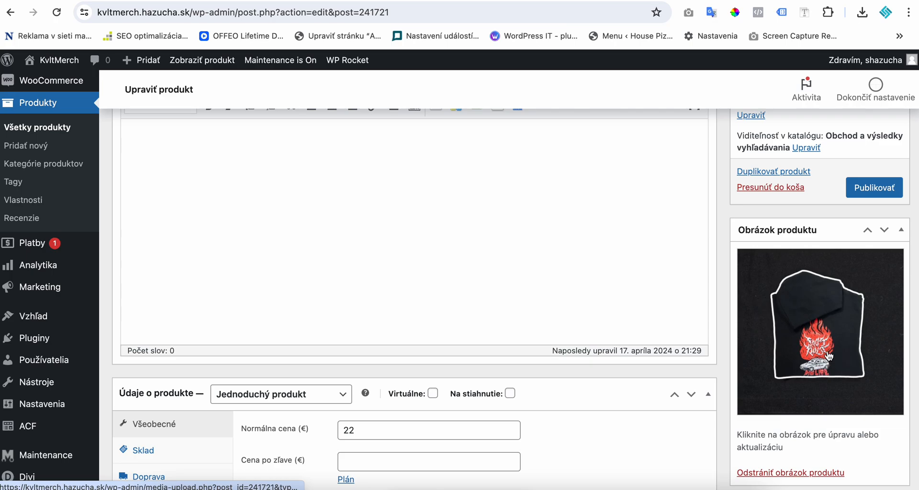
- Remove both beanie images from the product gallery and open the media library for adding gallery images
scroll(784, 345, "down", 5)
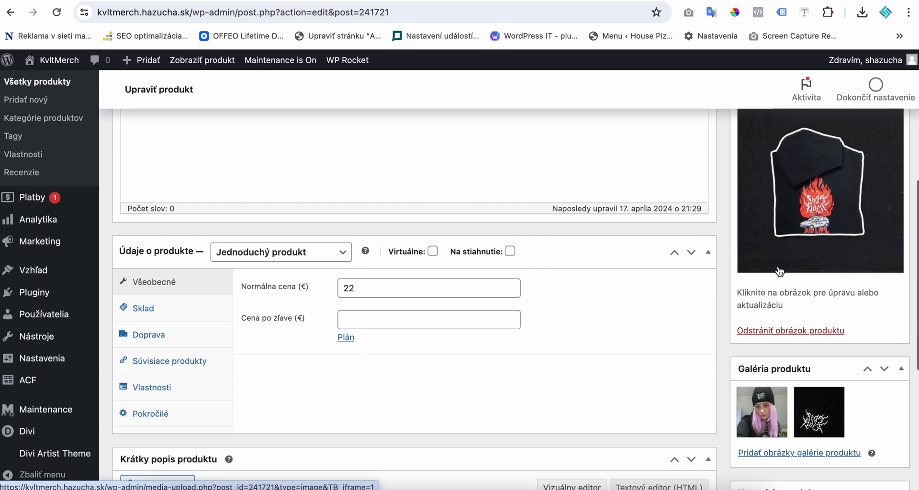
left_click(785, 329)
left_click(785, 330)
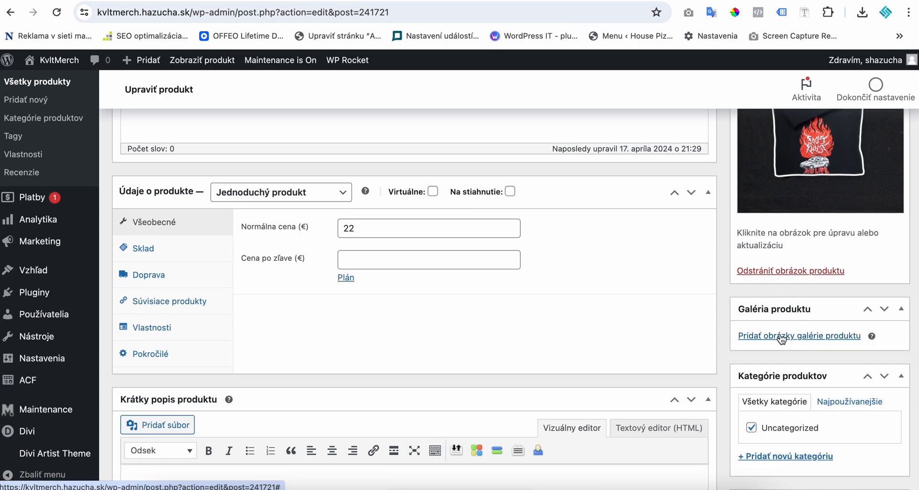
left_click(780, 336)
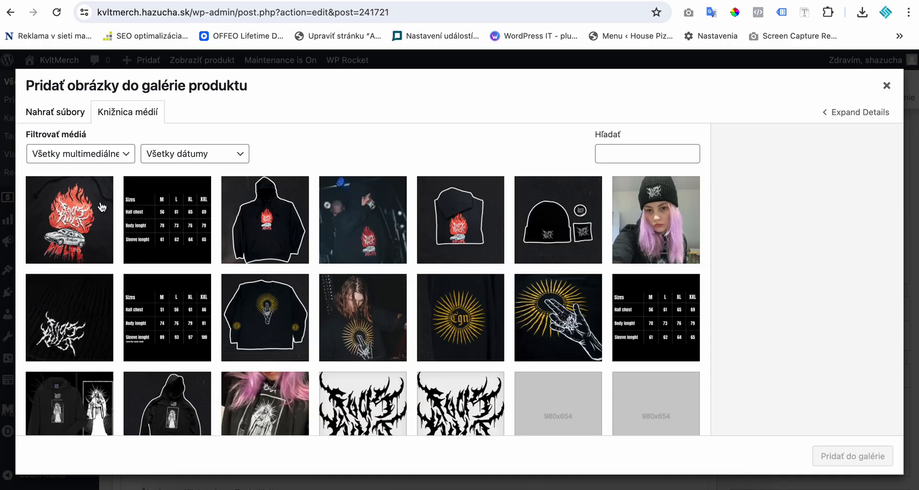
left_click(84, 212)
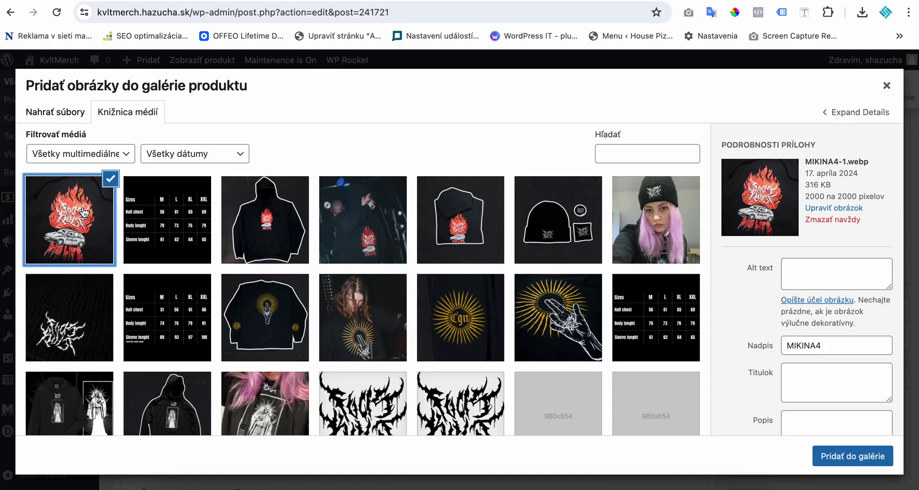
left_click(202, 215)
left_click(256, 216)
left_click(355, 218)
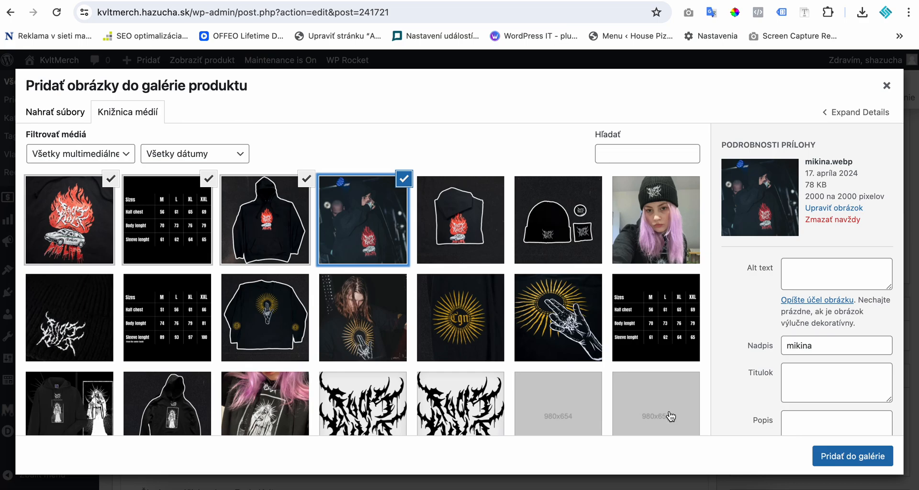
left_click(307, 181)
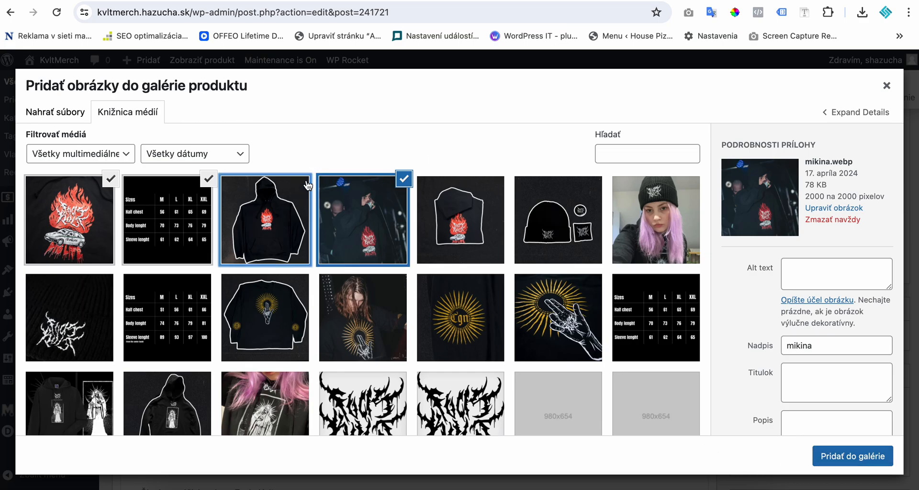
left_click(307, 184)
- Add the stage photo, hoodie front, size chart and print close-up to the gallery, placing the hoodie front first and the print close-up second
left_click(344, 210)
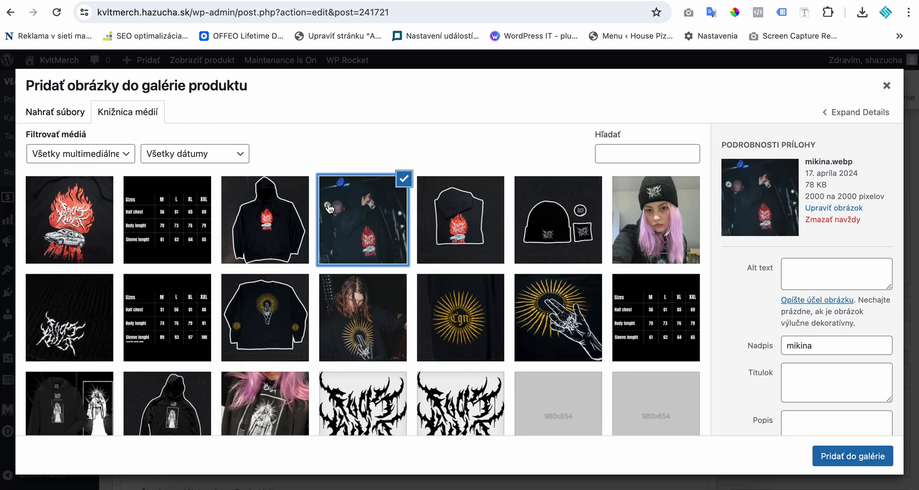
left_click(294, 211, "ctrl")
left_click(162, 222, "ctrl")
left_click(95, 219, "ctrl")
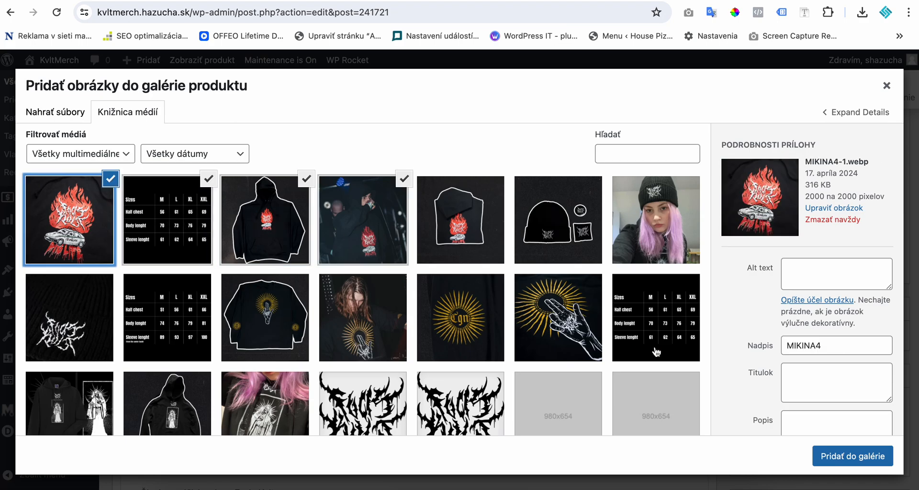
left_click(850, 461)
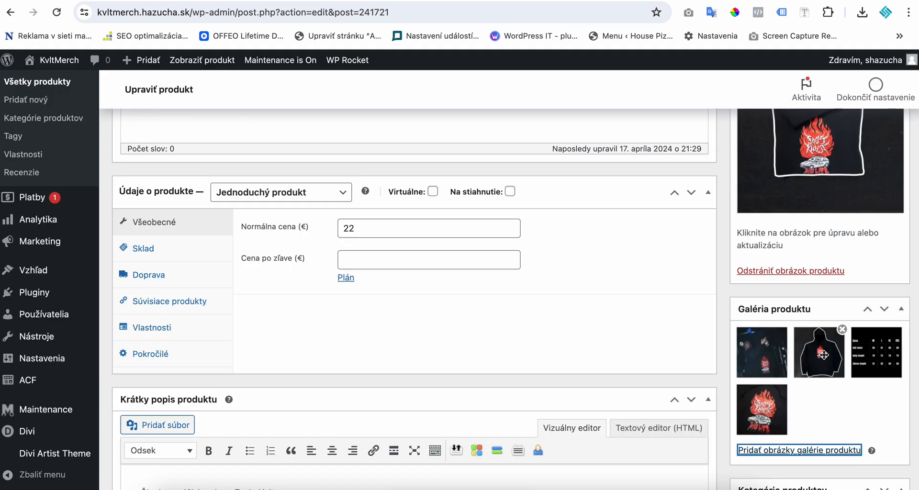
left_click_drag(823, 355, 759, 357)
left_click_drag(780, 412, 825, 356)
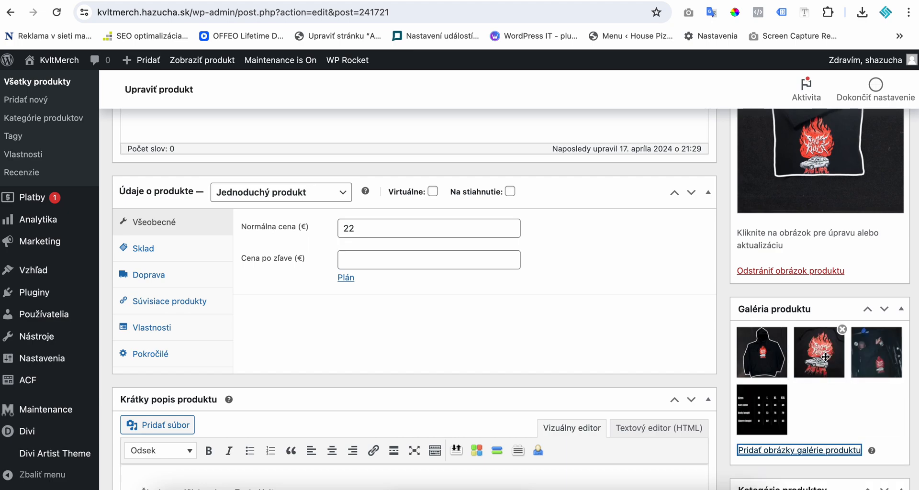
- Set the product's regular price to 53 €
left_click_drag(356, 229, 331, 228)
type("53")
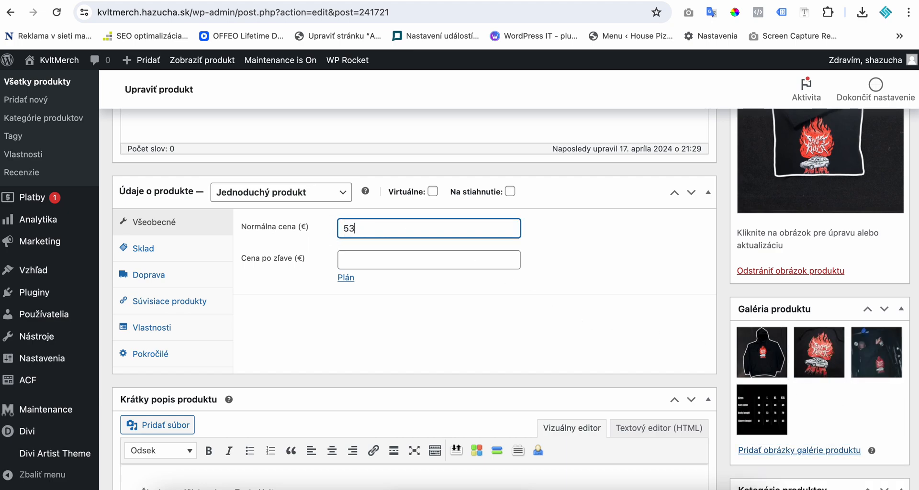
left_click(593, 273)
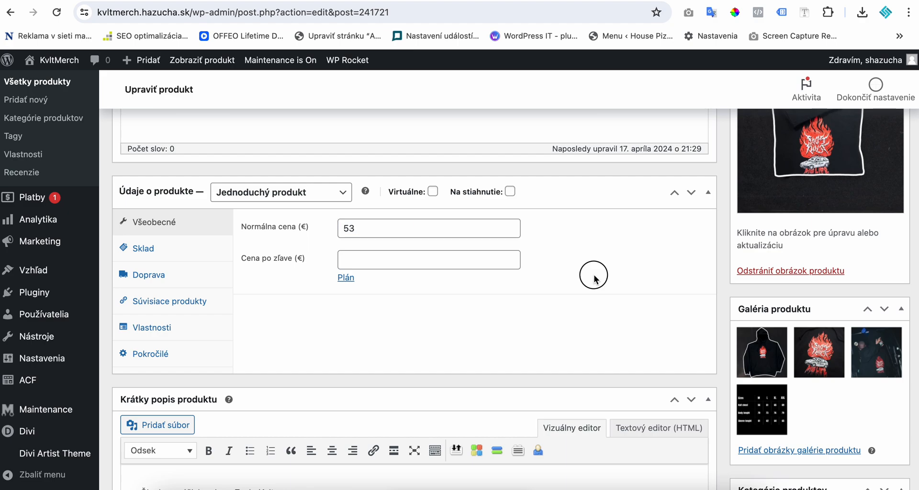
- Set the product's catalogue number (SKU) to 004 in the stock settings
left_click(164, 248)
left_click_drag(371, 227, 339, 229)
type("004")
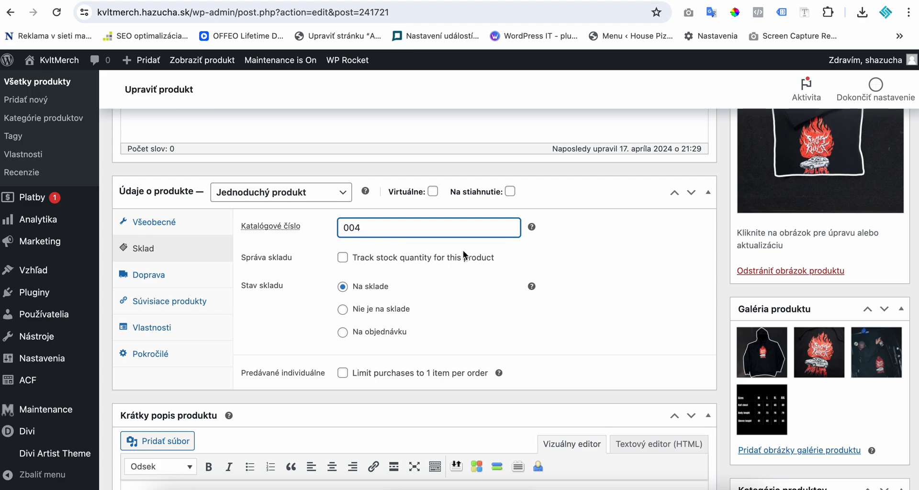
left_click(593, 251)
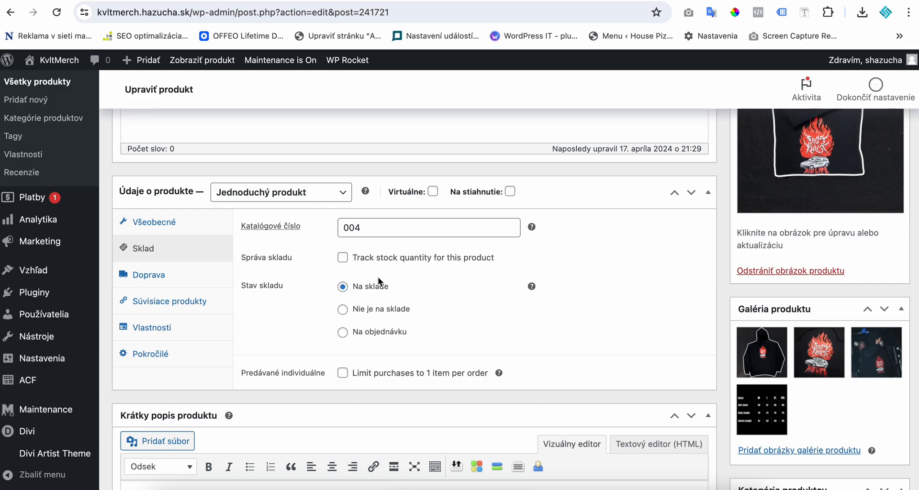
- Enable stock quantity tracking for the product and set the stock quantity to 14
left_click(343, 258)
left_click_drag(356, 288, 336, 289)
type("10")
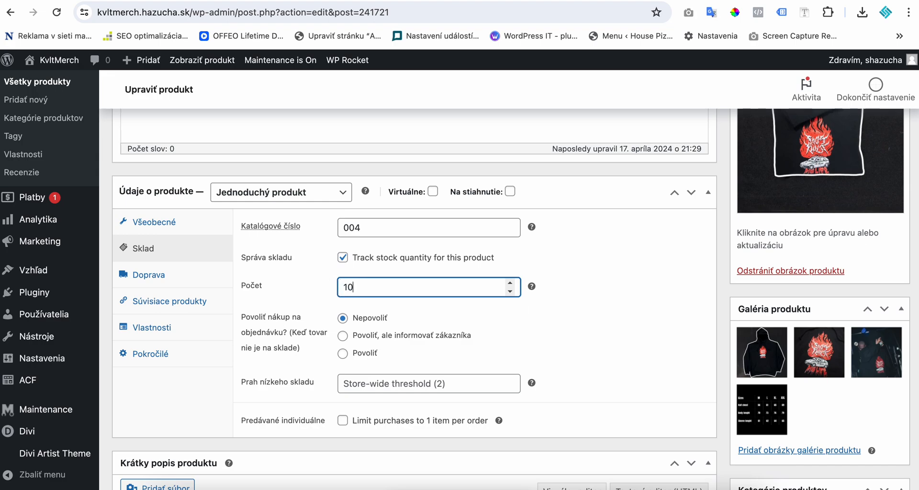
left_click(510, 283)
left_click(510, 283)
left_click(511, 292)
left_click(511, 292)
left_click(510, 283)
left_click(510, 283)
left_click(511, 283)
left_click(568, 292)
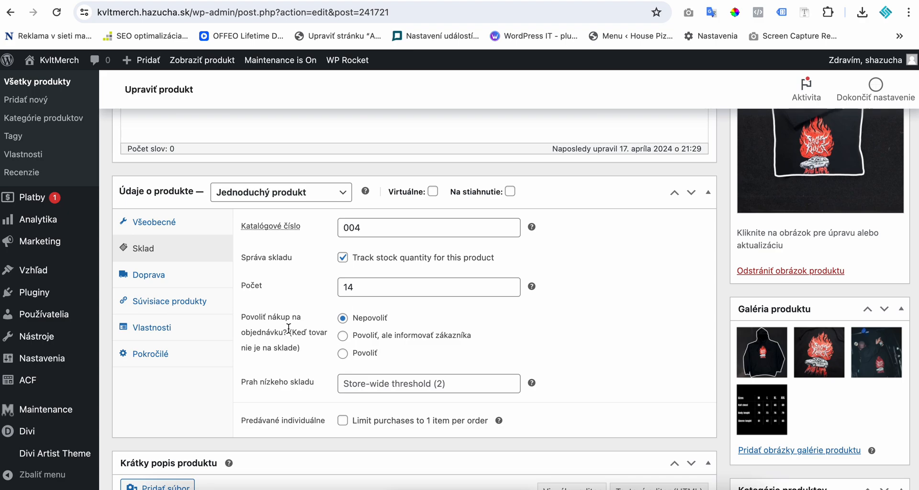
left_click(343, 335)
left_click(343, 353)
left_click(343, 320)
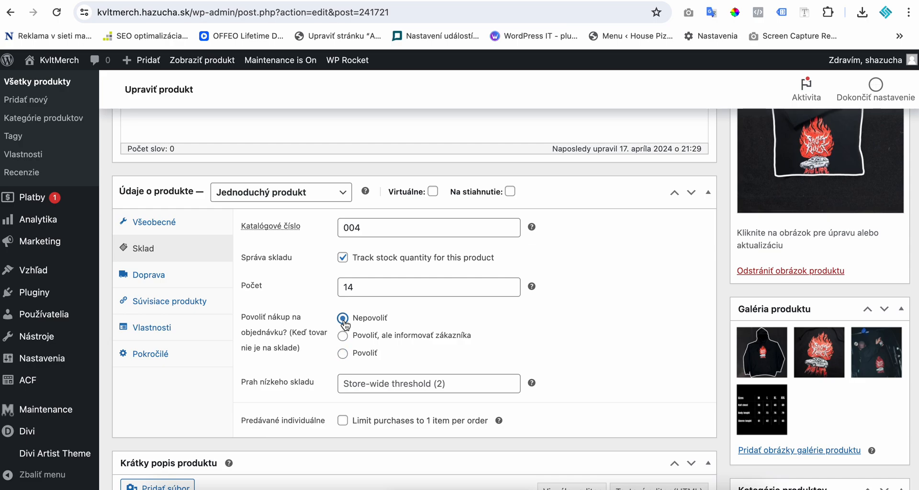
- Turn off stock quantity tracking and switch to the PIG LIFE HOODIE product page in the kvltmerch.com shop
left_click(342, 258)
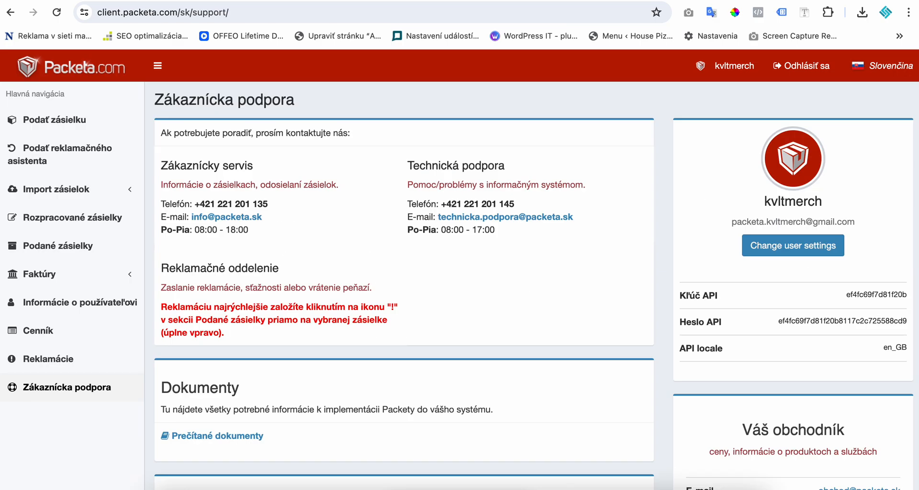
left_click(715, 2)
left_click(704, 1)
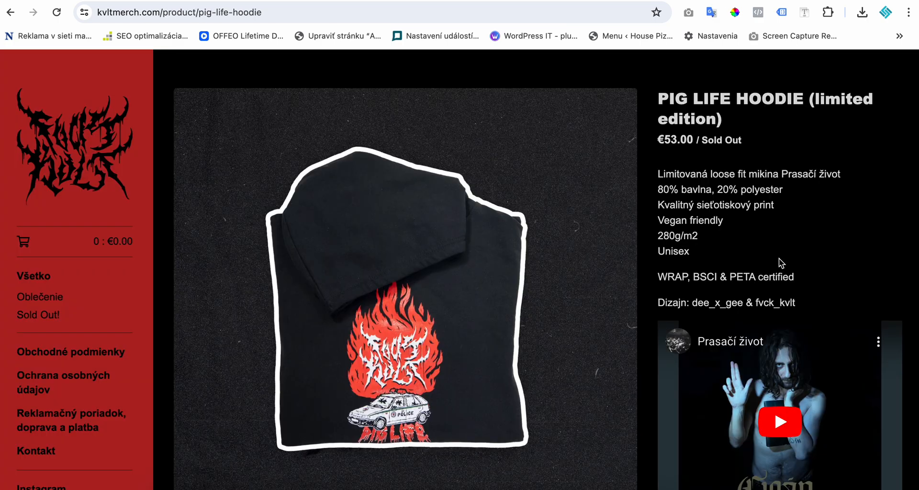
- Copy the hoodie's description text from the kvltmerch.com page and paste it over the product's short description in WooCommerce
left_click_drag(804, 310, 657, 182)
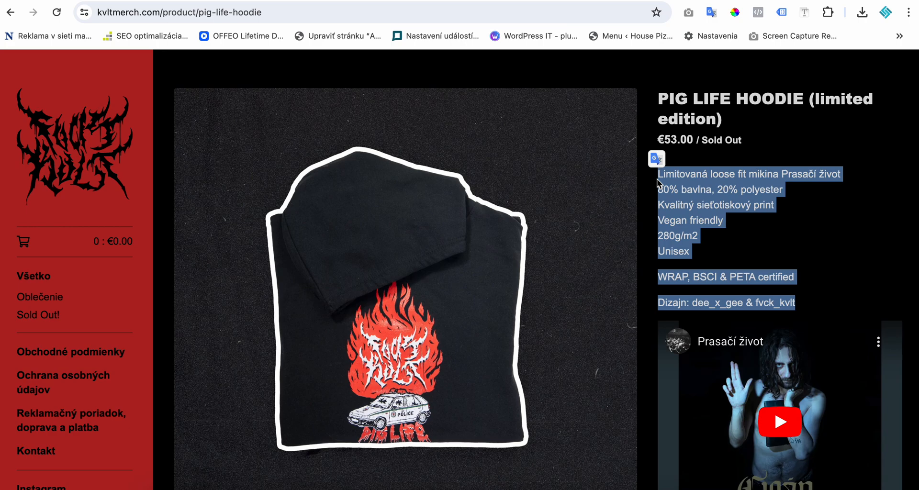
left_click(533, 2)
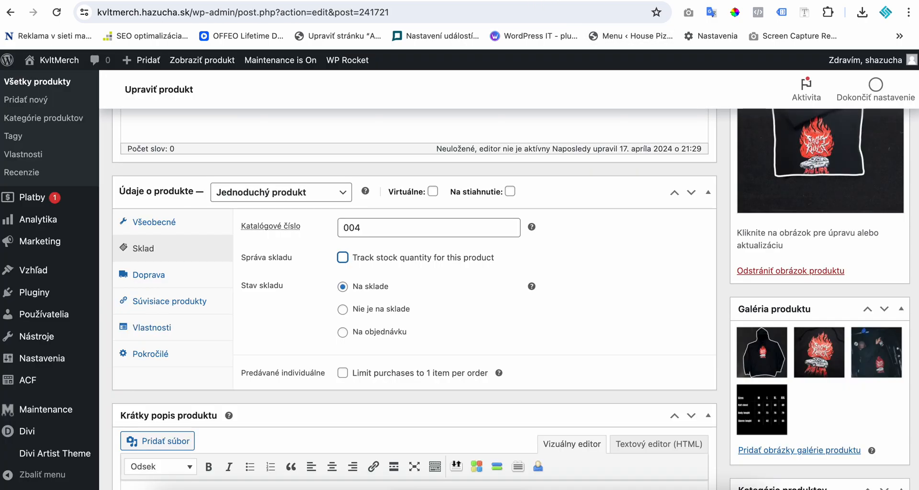
scroll(516, 318, "down", 5)
left_click_drag(428, 305, 127, 285)
key("ctrl+v")
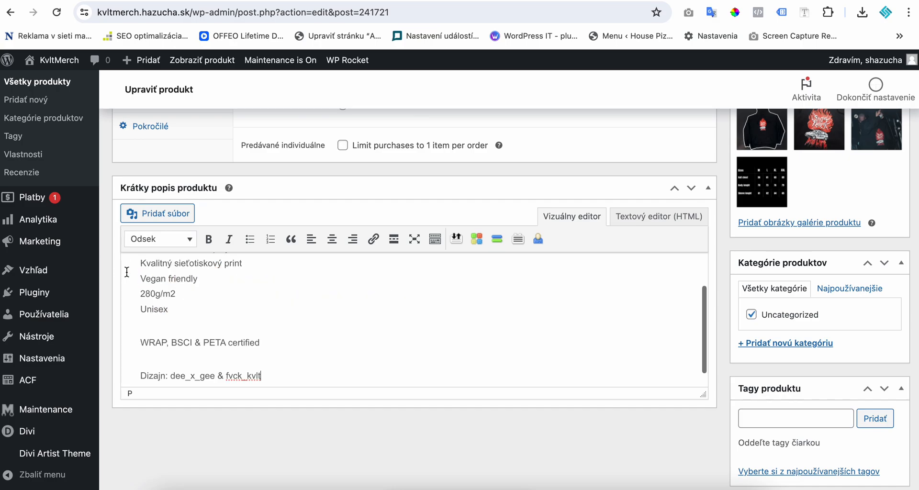
- Remove the blank lines above the "WRAP, BSCI" and "Dizajn" lines in the short description's HTML, then return to the visual editor
scroll(229, 308, "up", 3)
scroll(274, 209, "up", 10)
scroll(230, 348, "up", 3)
scroll(236, 347, "down", 1)
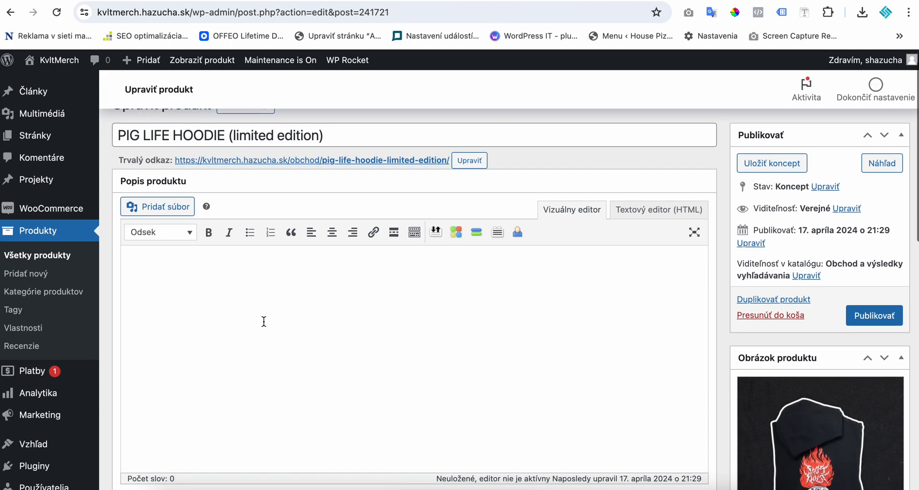
scroll(260, 323, "down", 10)
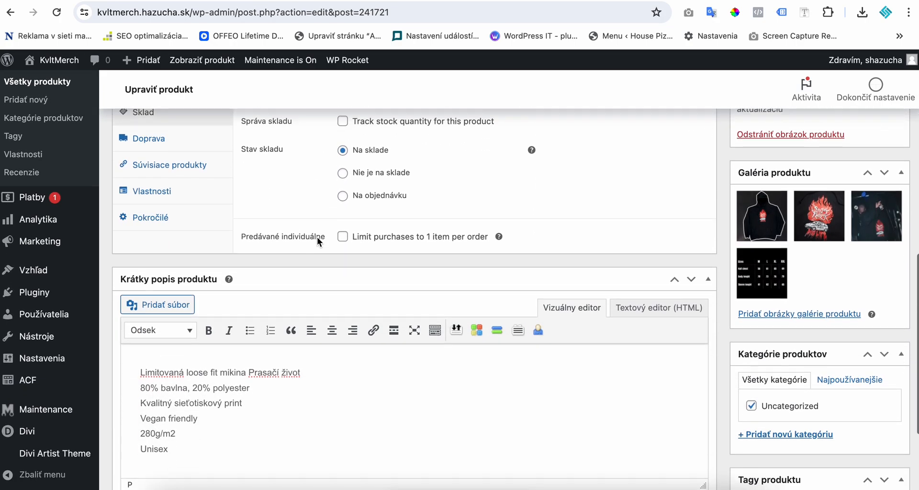
scroll(319, 240, "down", 3)
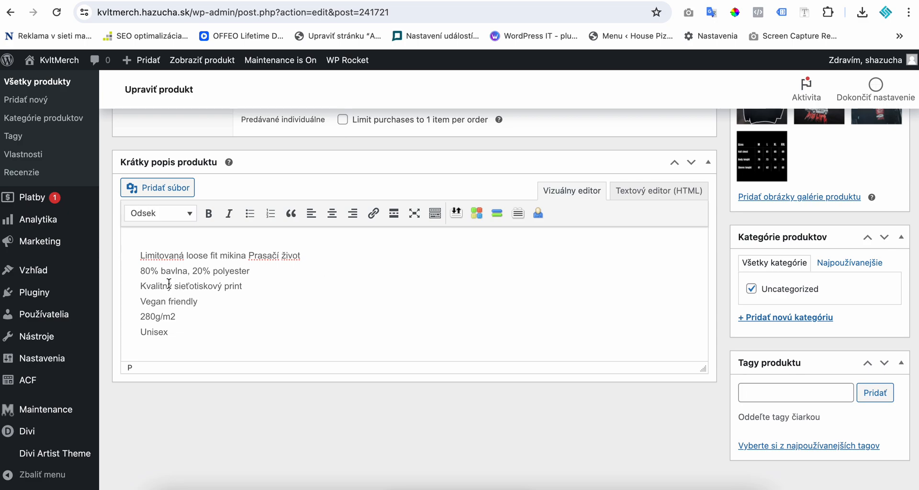
type("WRAP, BSCI & PETA certified  Dizajn: dee_x_gee & fvck_kvlt")
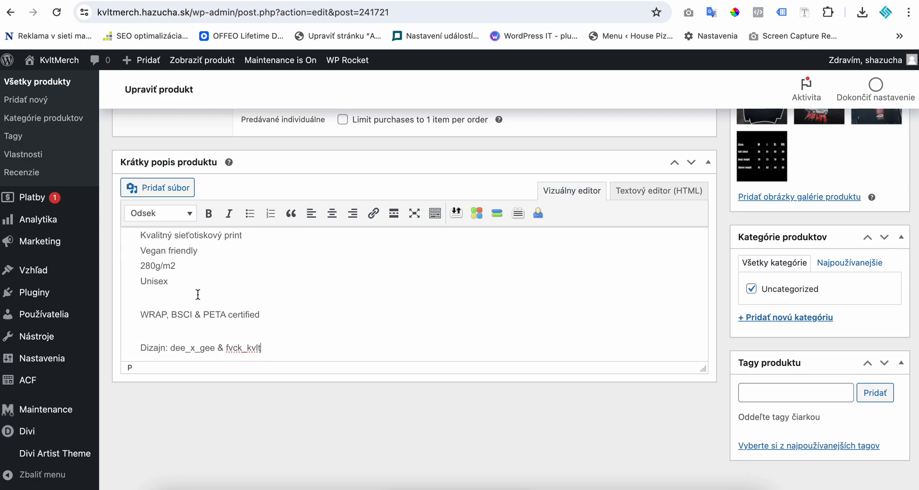
left_click(649, 191)
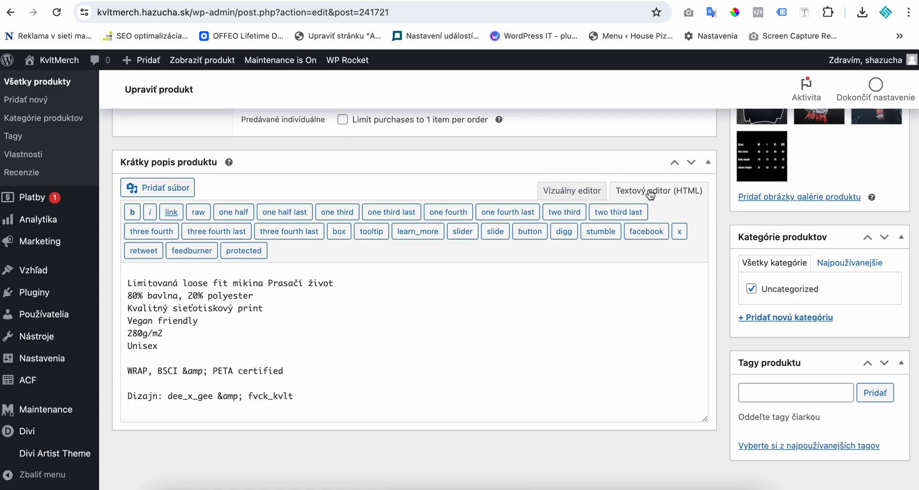
key("BackSpace")
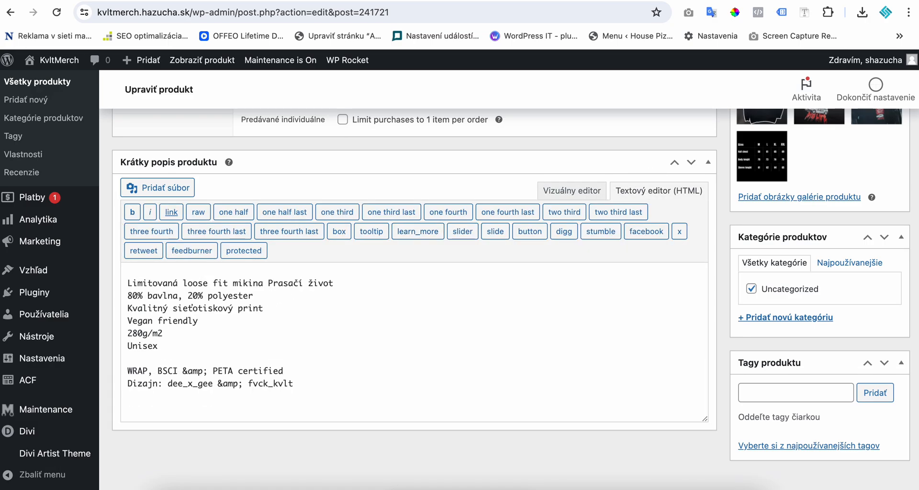
key("BackSpace")
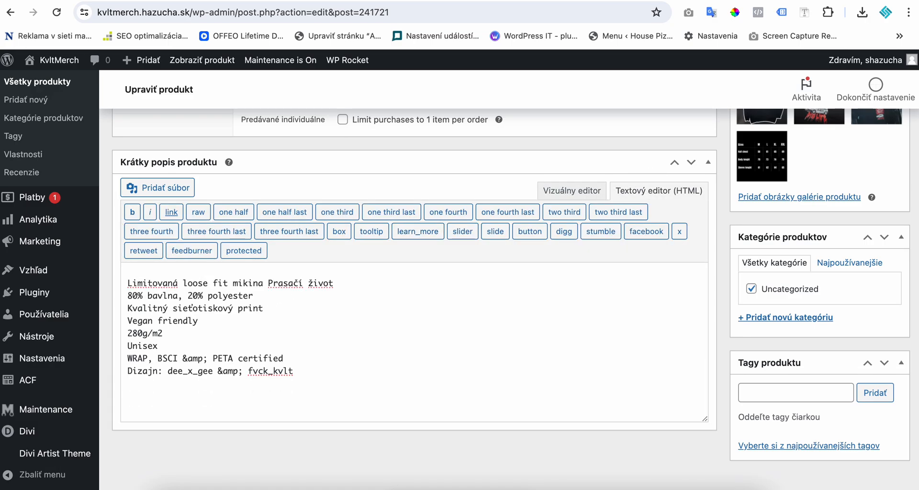
left_click(585, 183)
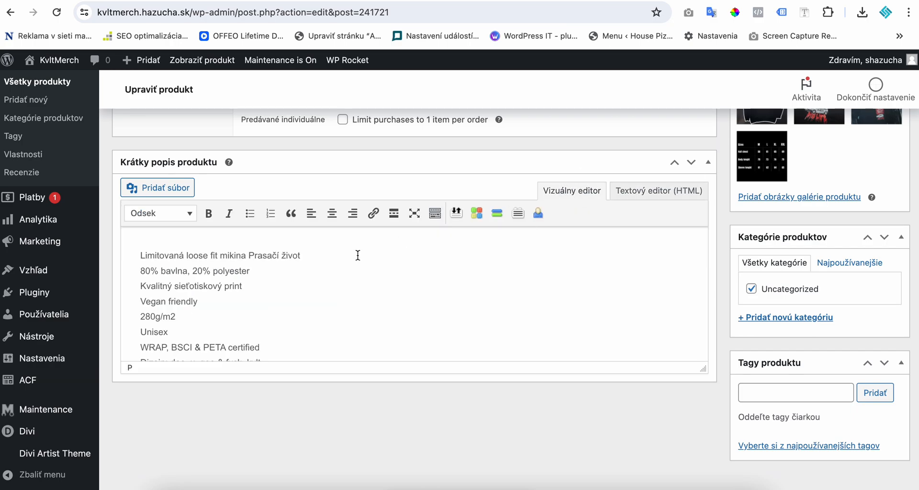
- Make the "Dizajn:" label bold in the short description
scroll(297, 300, "down", 1)
left_click_drag(168, 332, 137, 331)
left_click(208, 213)
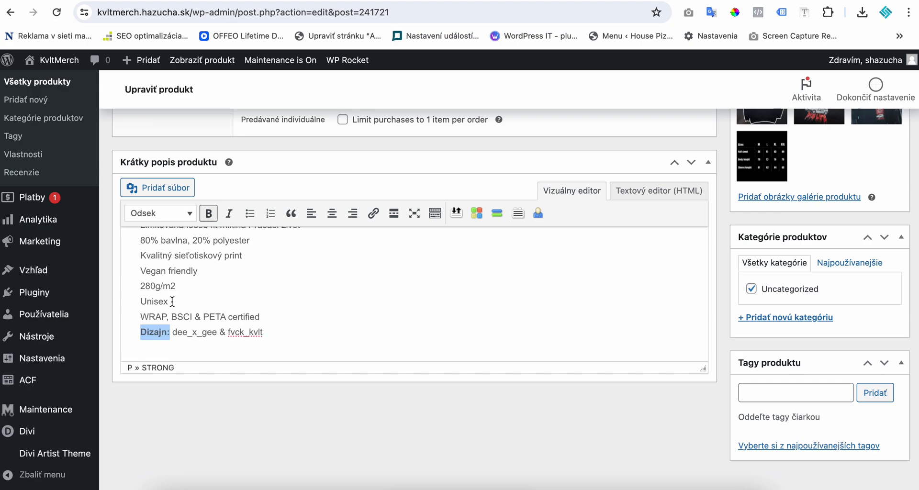
- Make the lines "80% bavlna, 20% polyester" and "Kvalitný sieťotiskový print" bold in the short description
scroll(173, 296, "up", 2)
left_click(246, 285)
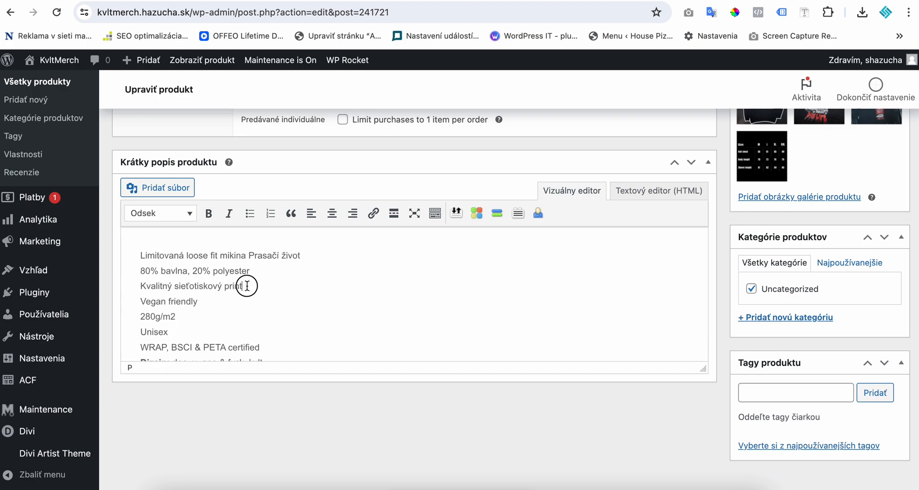
left_click_drag(252, 274, 140, 271)
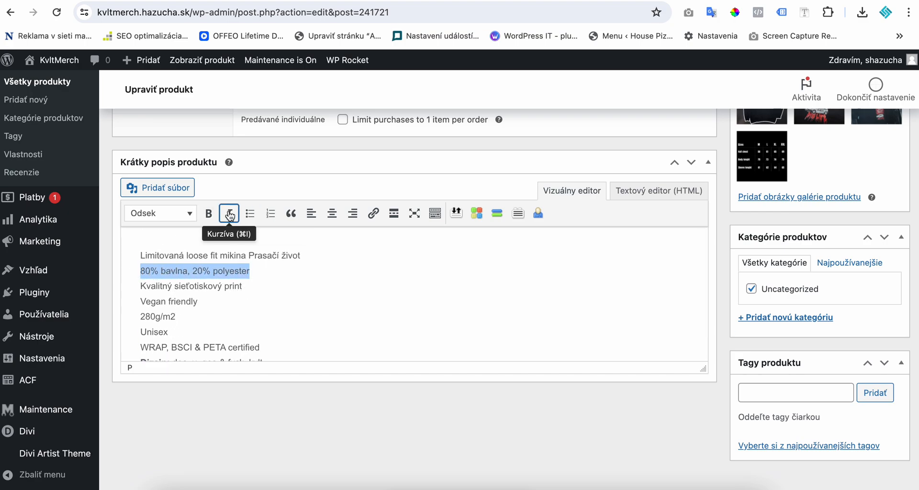
left_click(209, 214)
left_click_drag(247, 286, 128, 286)
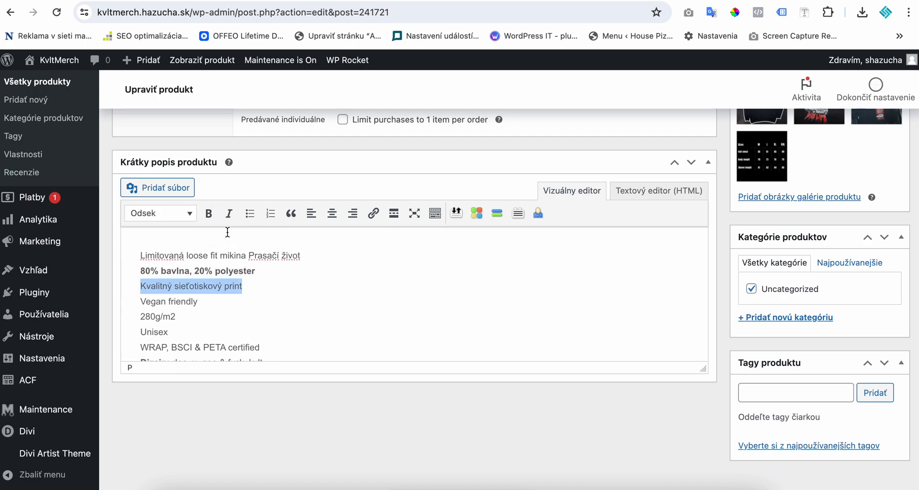
left_click(208, 213)
left_click(275, 287)
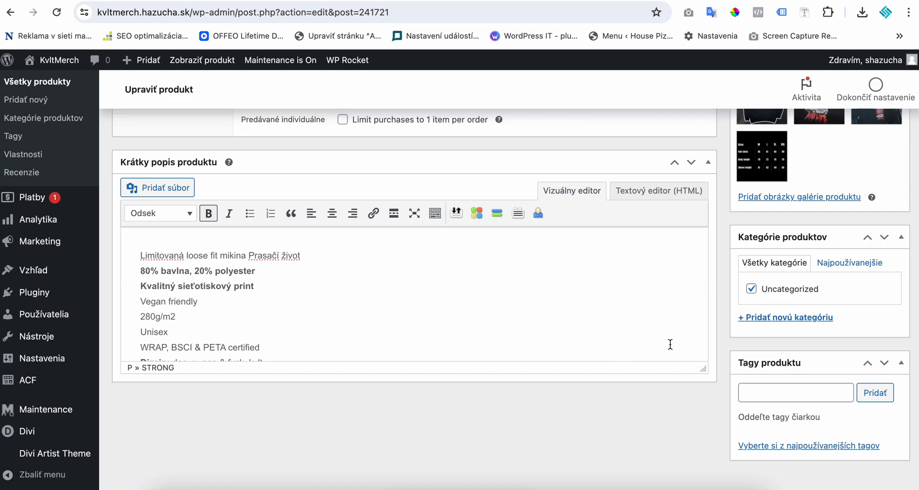
- Publish the PIG LIFE HOODIE (limited edition) product
scroll(731, 375, "up", 2)
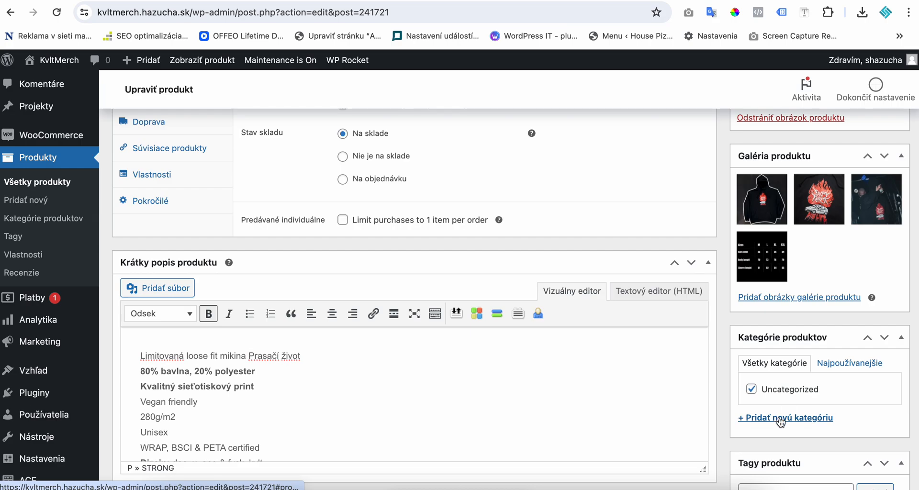
scroll(785, 424, "up", 6)
scroll(815, 304, "up", 4)
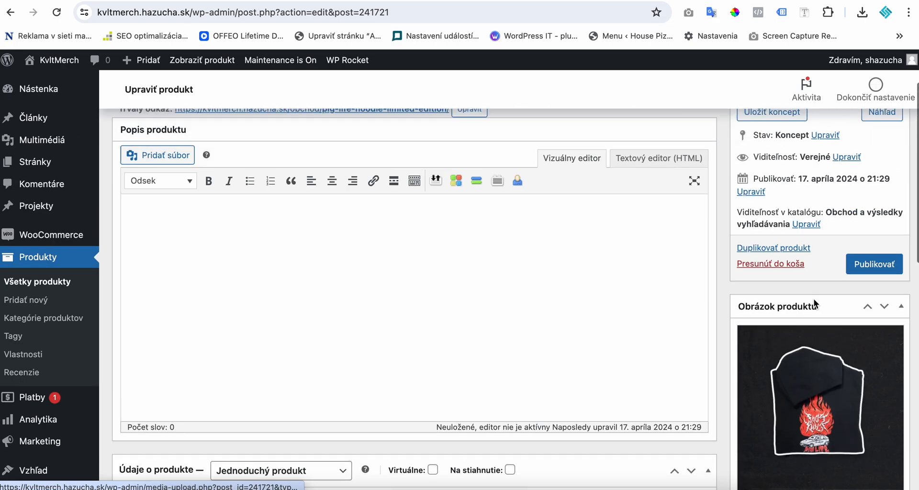
left_click(877, 313)
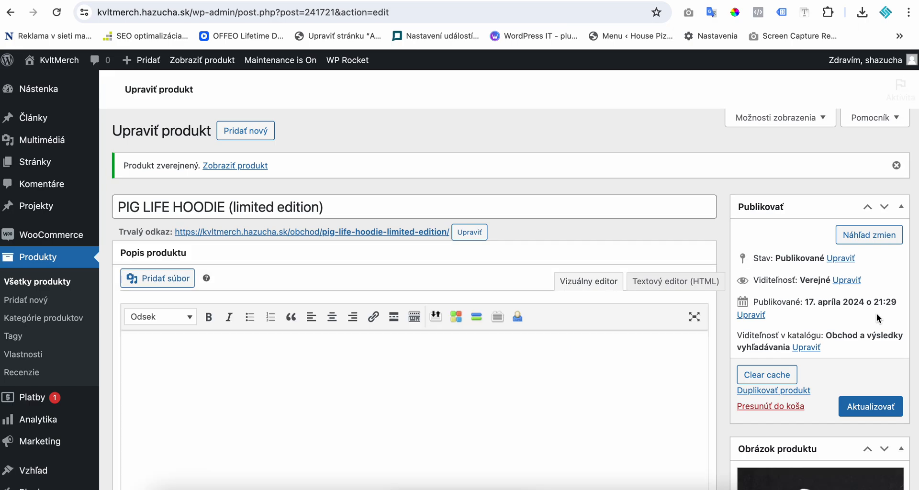
- Open the published hoodie's page in the shop and check its description, price and quantity field
scroll(424, 266, "down", 6)
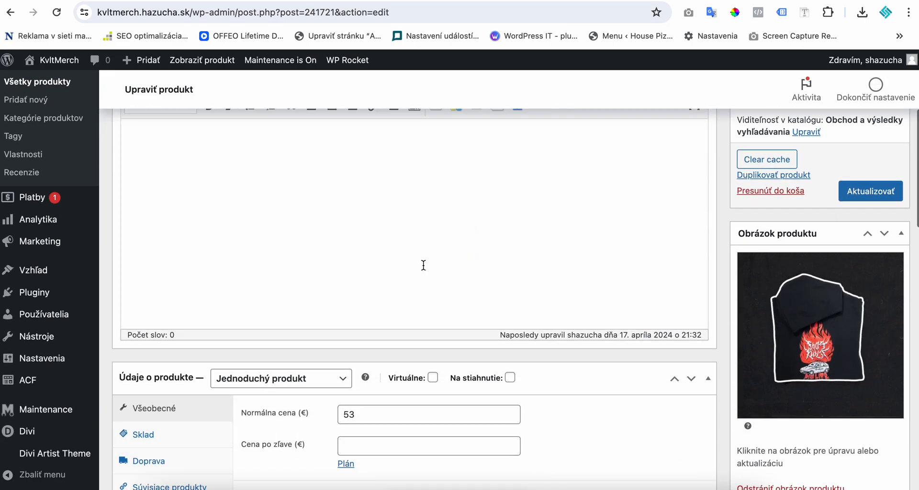
scroll(343, 252, "up", 6)
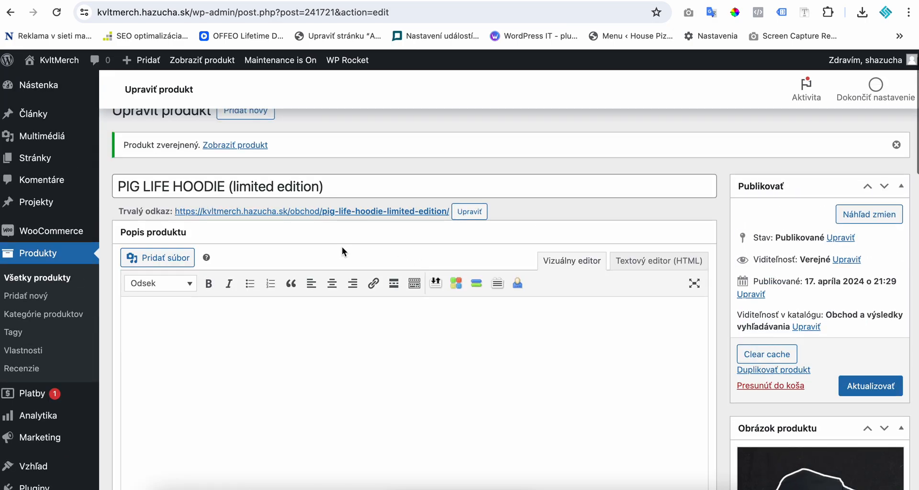
left_click(382, 214)
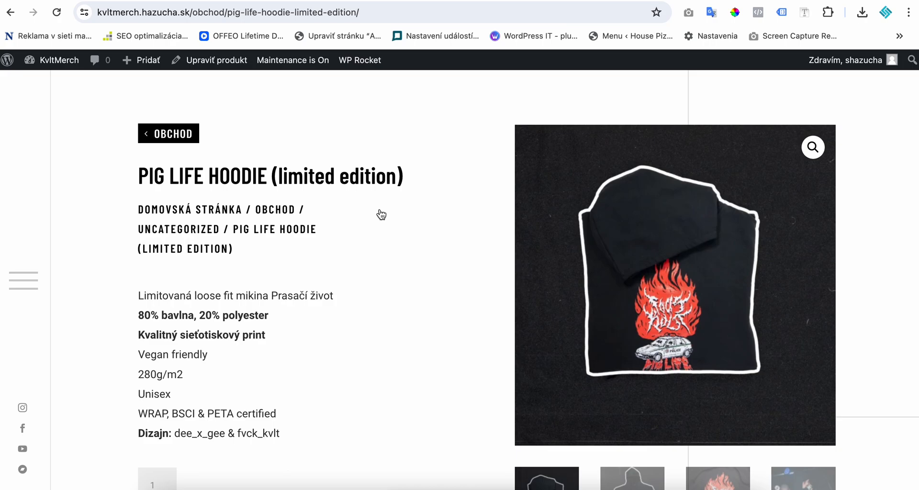
scroll(381, 213, "down", 4)
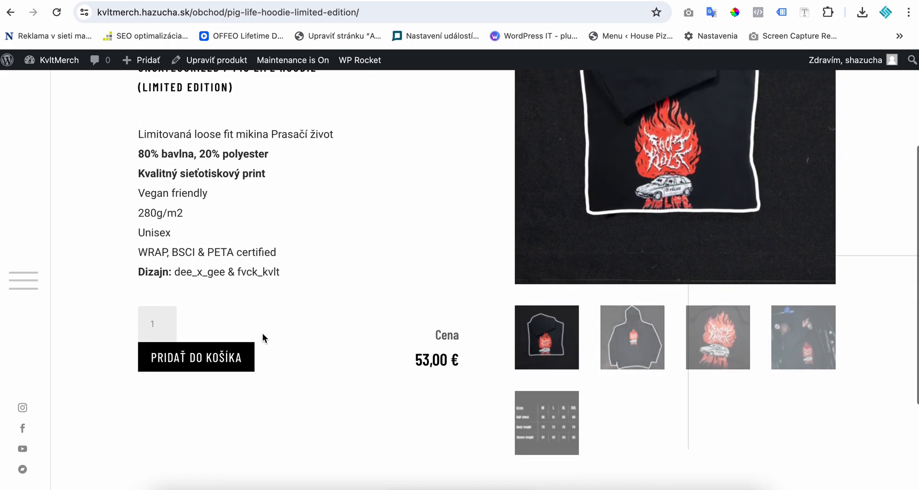
left_click(161, 329)
- View the hoodie's gallery images one after another, ending with the size chart
left_click(627, 343)
scroll(628, 344, "up", 1)
left_click(718, 373)
left_click(775, 372)
left_click(564, 456)
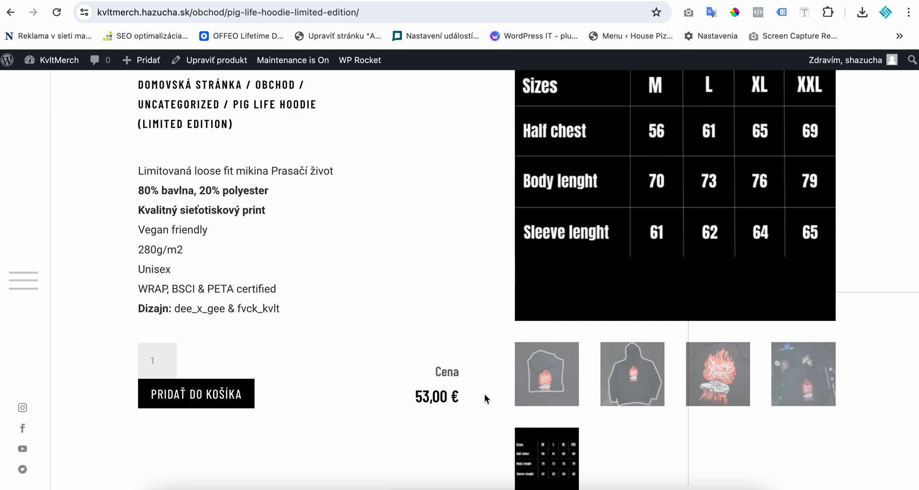
- Return to the shop overview and look through the listed products, including the new hoodie
scroll(484, 396, "up", 3)
left_click(172, 138)
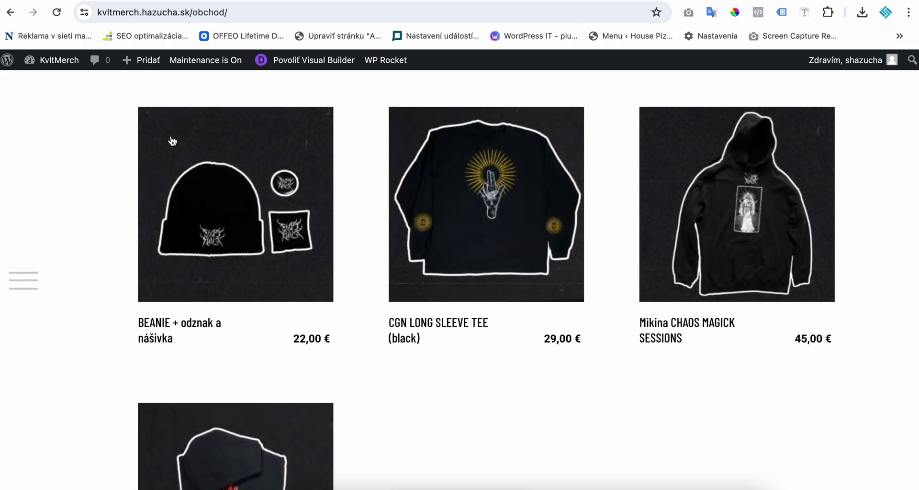
scroll(440, 425, "down", 4)
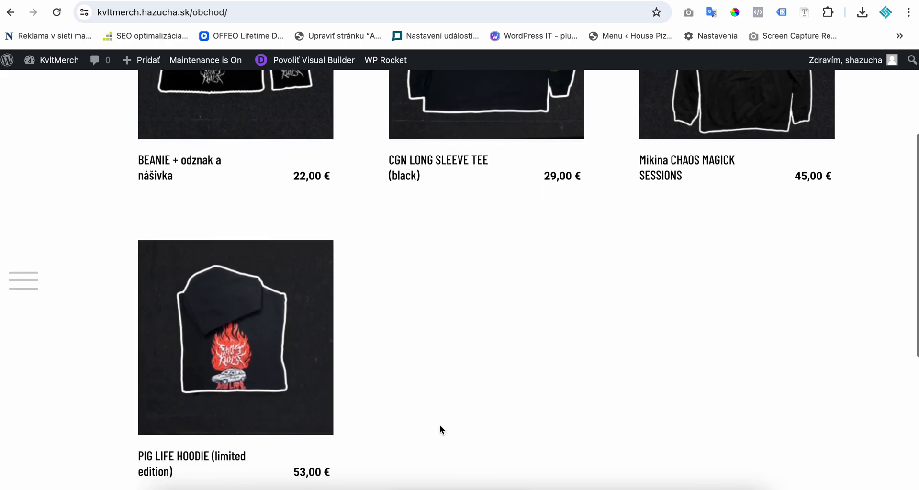
scroll(440, 425, "up", 4)
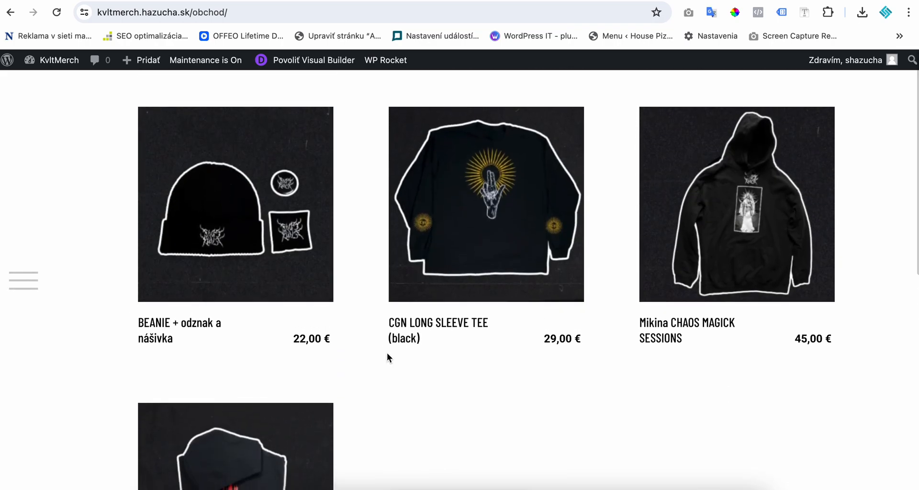
- Go to the product list in the WordPress administration and open the Mikina CHAOS MAGICK SESSIONS product for editing
mouse_move(7, 61)
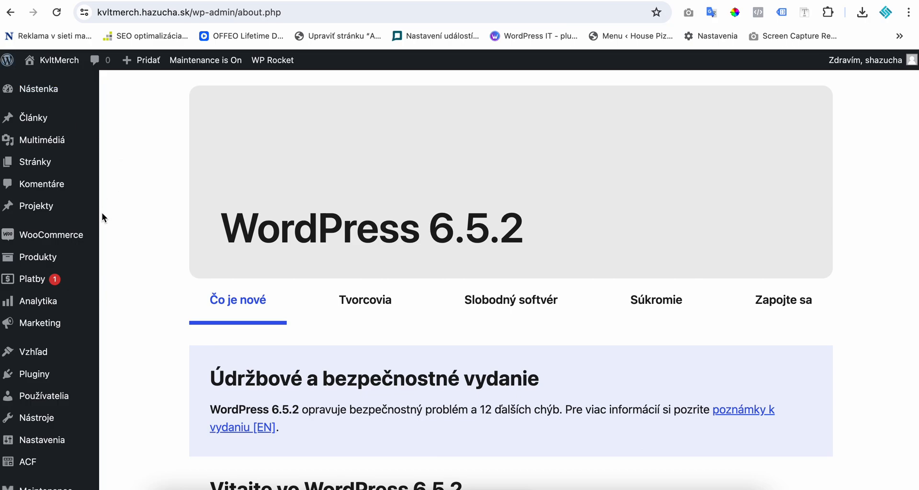
mouse_move(42, 257)
left_click(125, 261)
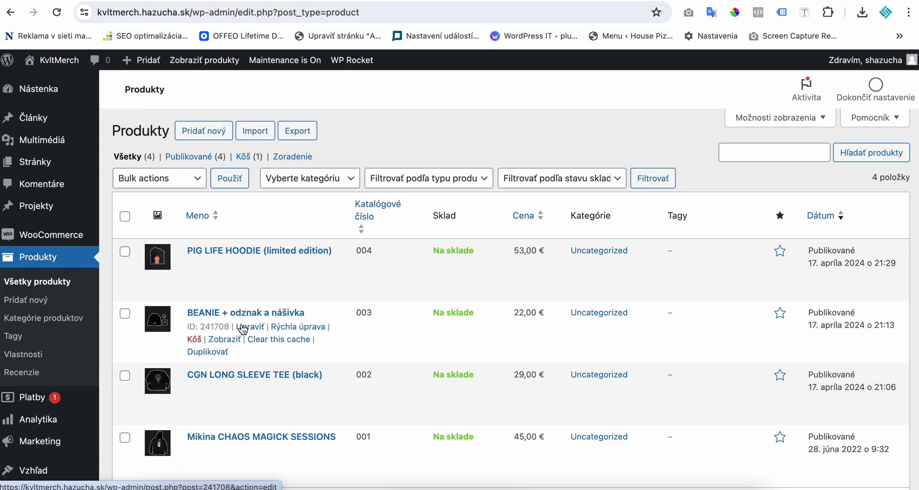
scroll(230, 383, "down", 2)
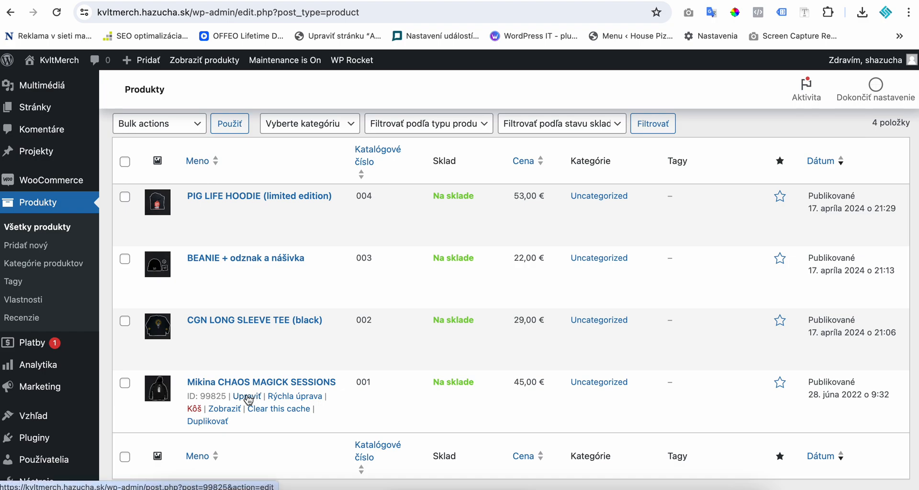
left_click(247, 397)
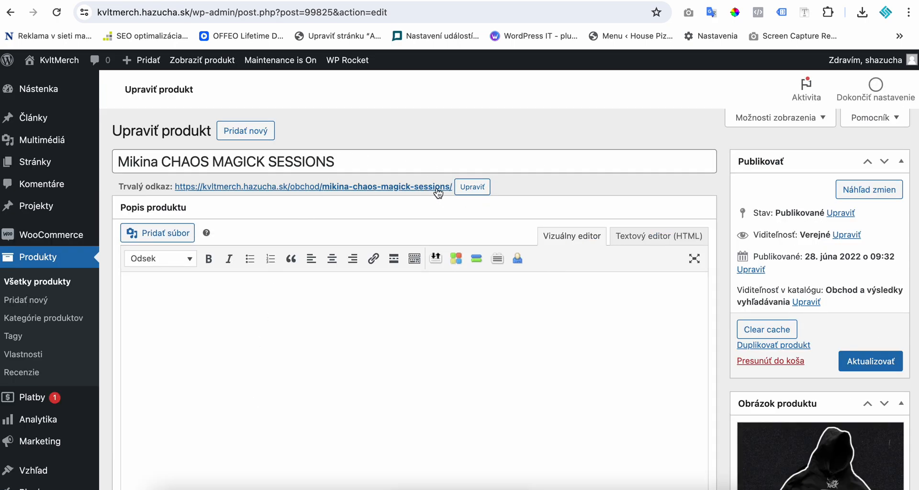
- Examine the catalogue number in the stock settings of the Mikina CHAOS MAGICK SESSIONS product
scroll(449, 191, "down", 2)
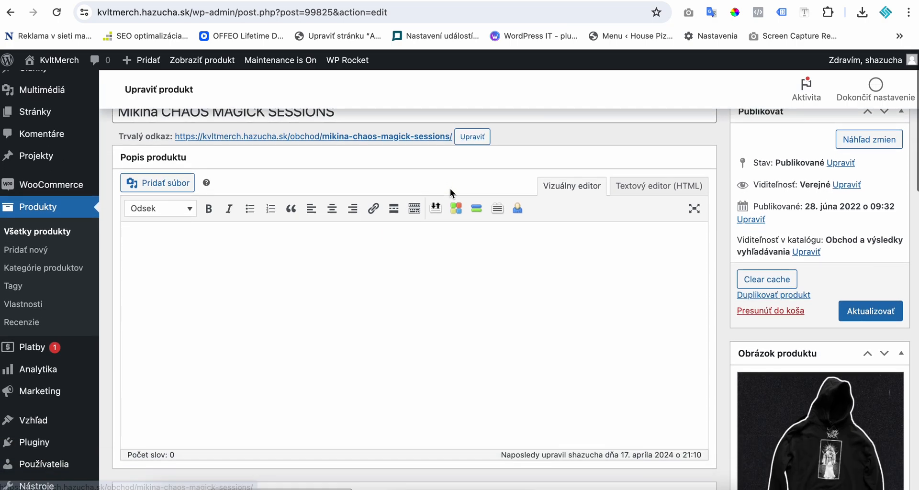
scroll(493, 316, "down", 6)
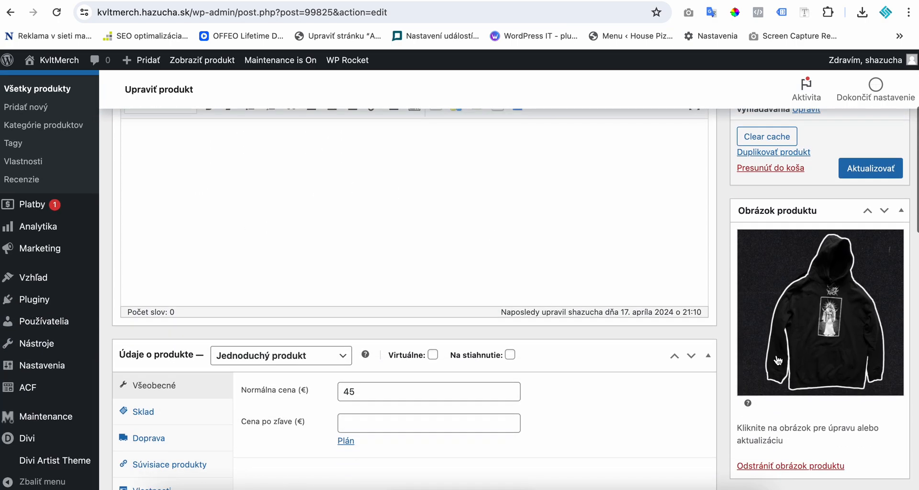
left_click(164, 355)
left_click_drag(361, 329, 328, 332)
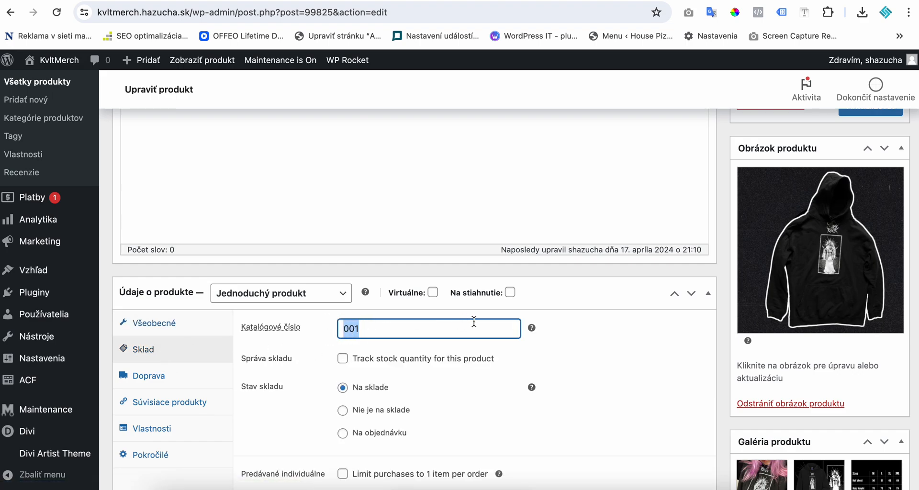
left_click(587, 334)
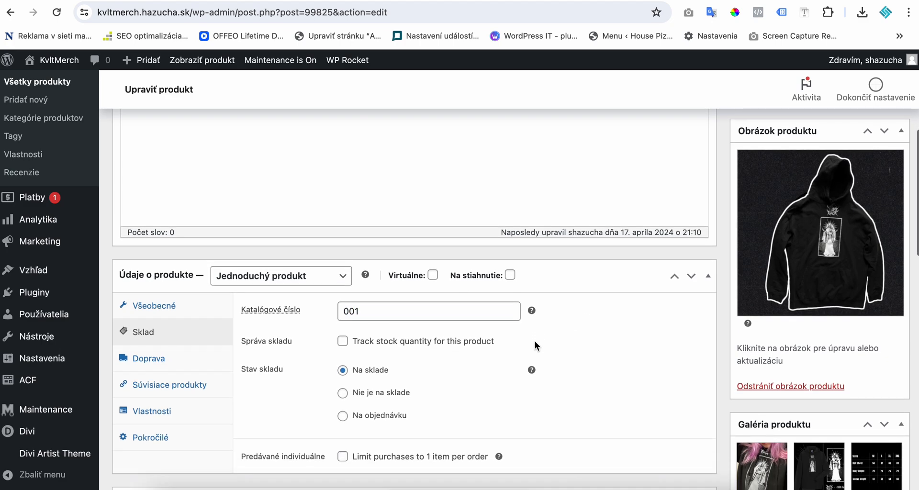
- Create a new product category named Mikiny and assign it to the Mikina CHAOS MAGICK SESSIONS product
scroll(367, 387, "down", 3)
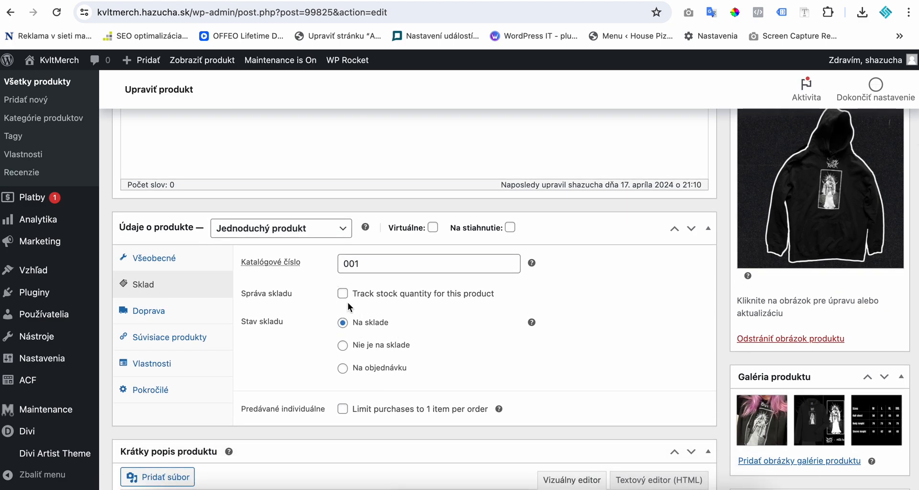
scroll(543, 317, "down", 5)
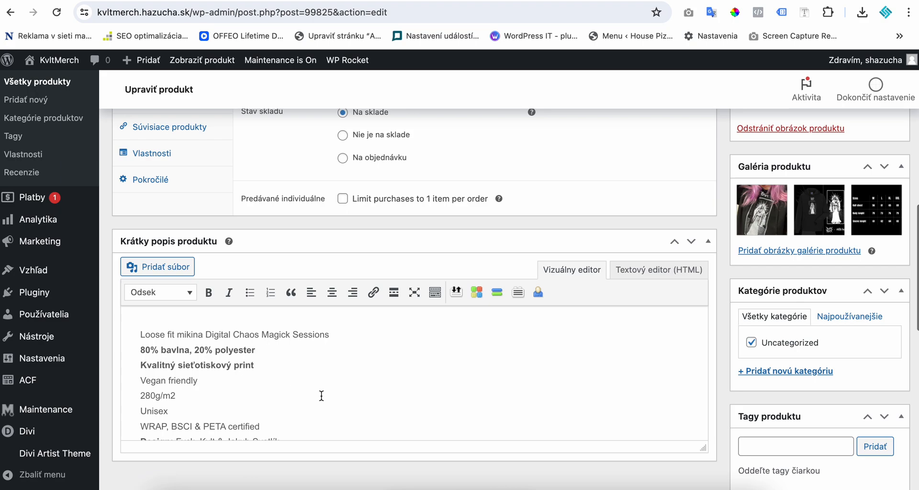
scroll(321, 395, "down", 2)
scroll(517, 365, "up", 1)
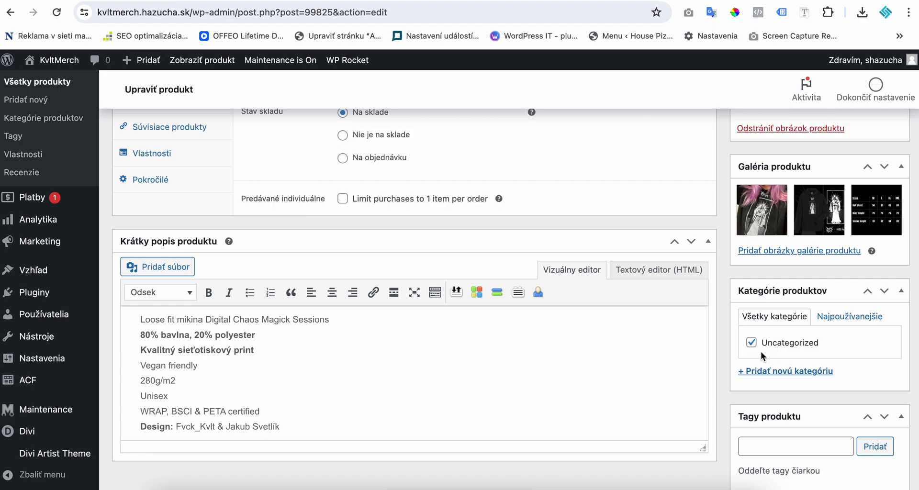
left_click(779, 373)
type("Mikiny")
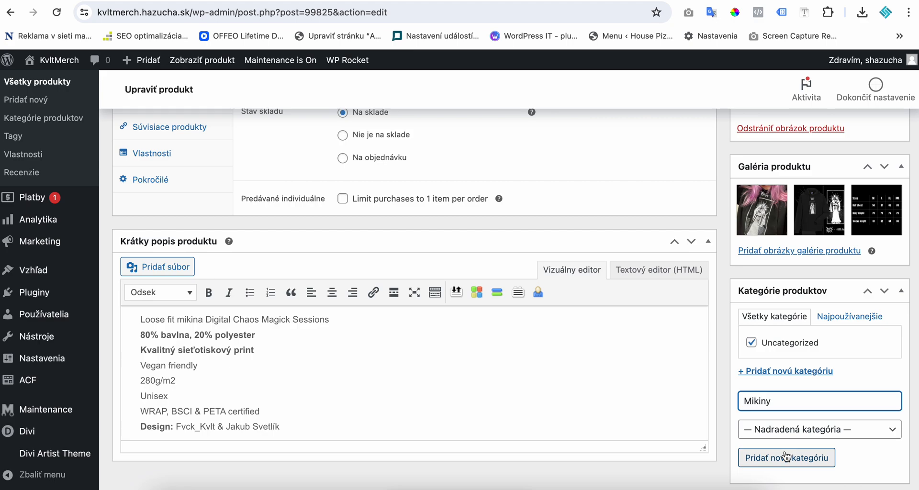
left_click(815, 457)
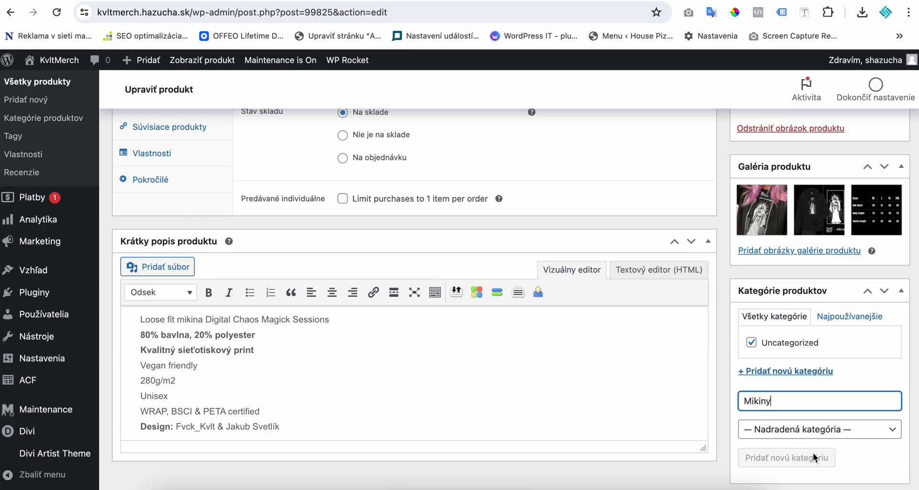
- Remove the Uncategorized category from the Mikina CHAOS MAGICK SESSIONS product and update the product
scroll(903, 385, "down", 1)
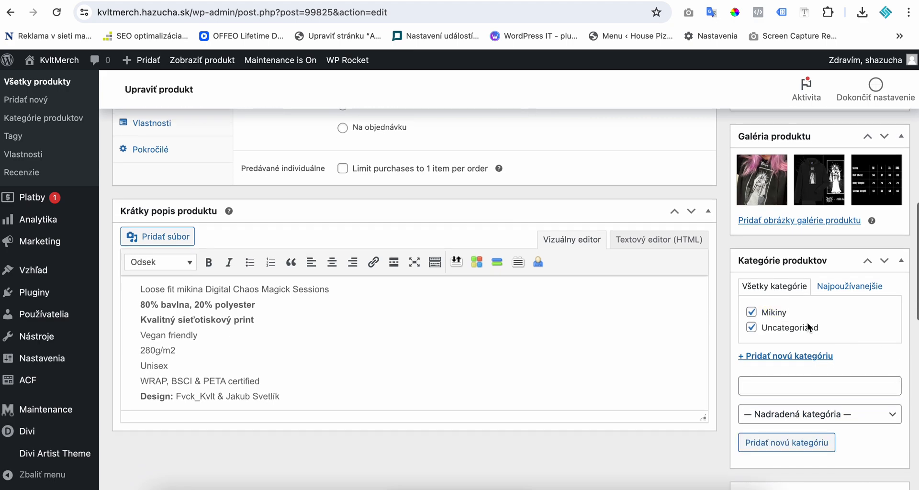
scroll(864, 349, "up", 5)
scroll(864, 348, "up", 4)
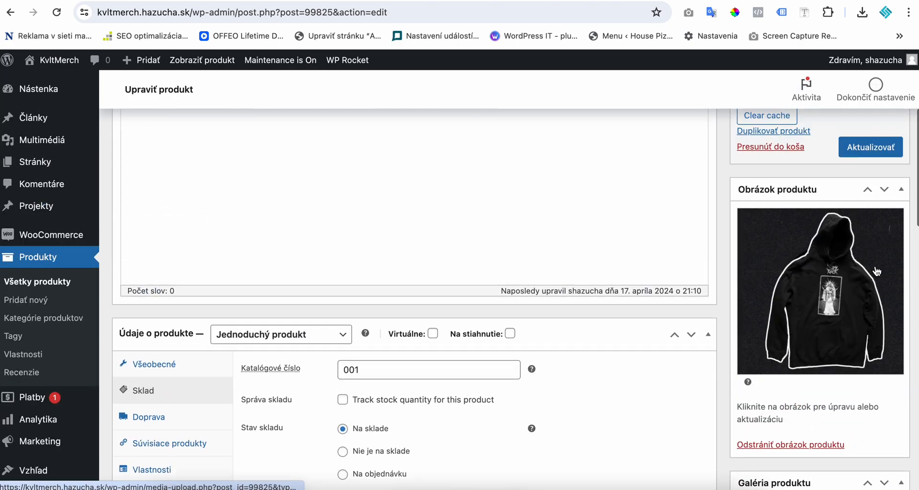
left_click(866, 218)
scroll(749, 191, "up", 3)
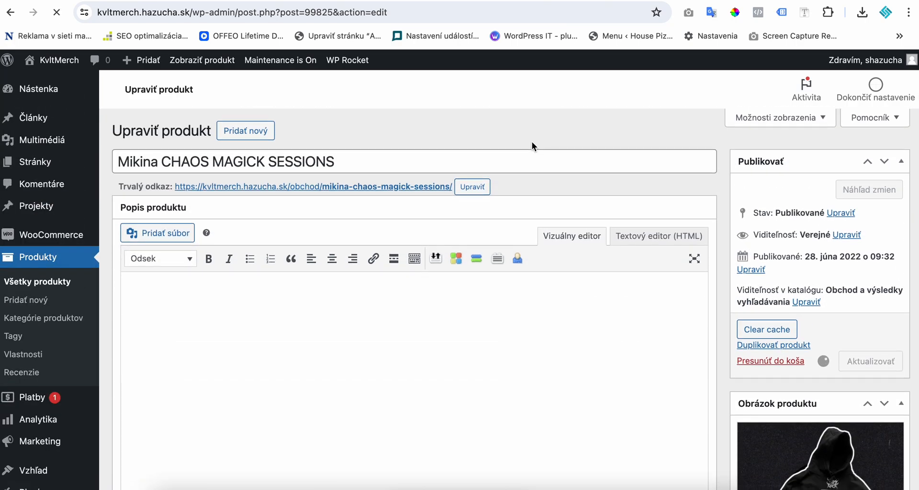
- Return to the list of all products and open PIG LIFE HOODIE (limited edition) for editing
left_click(48, 283)
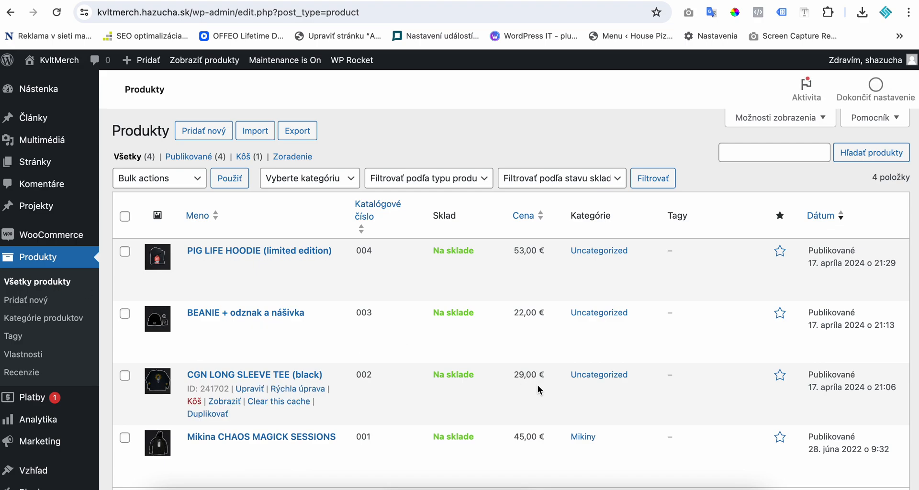
scroll(527, 388, "down", 2)
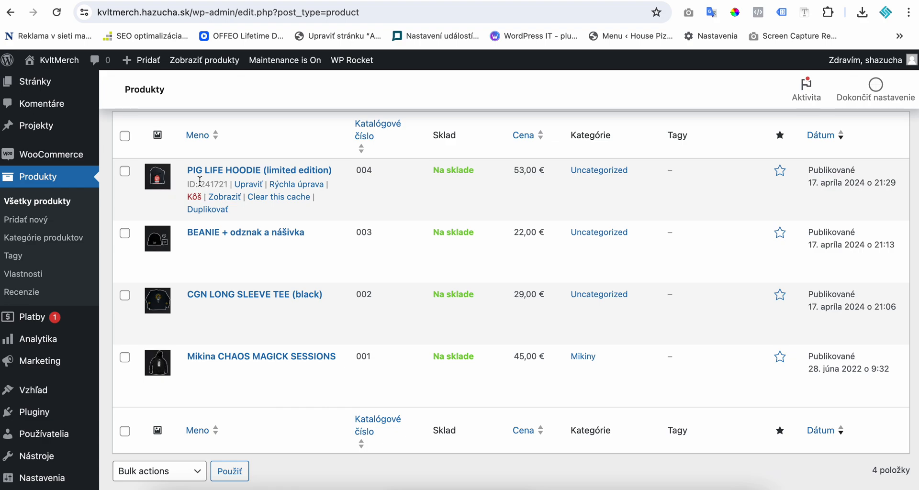
left_click(252, 187)
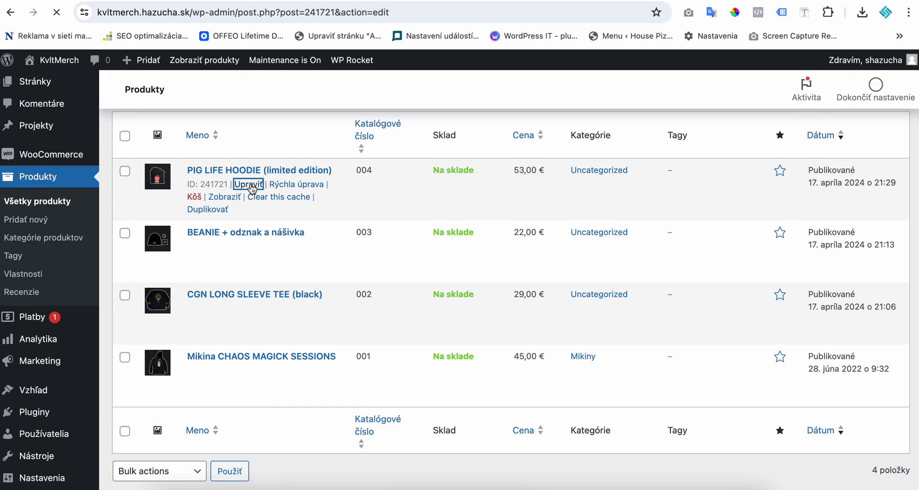
- Assign the hoodie to the Mikiny category instead of Uncategorized, update it and return to the product list
scroll(720, 265, "down", 15)
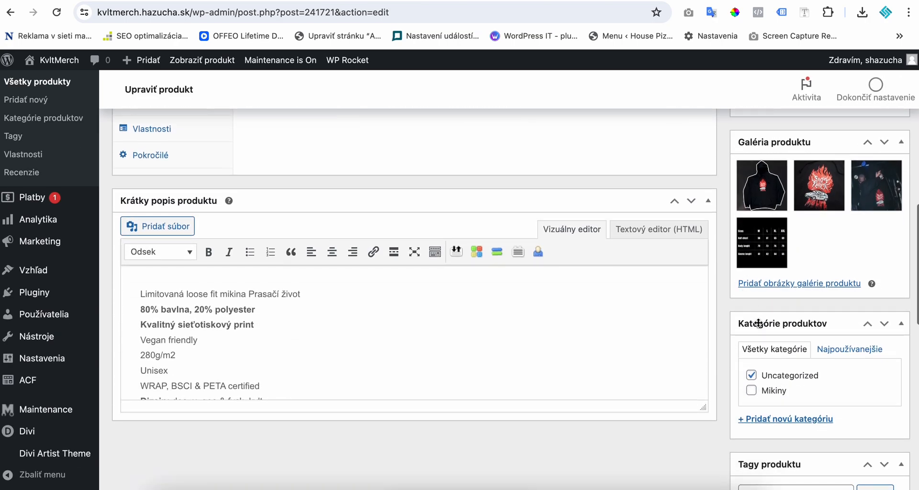
left_click(751, 375)
left_click(751, 391)
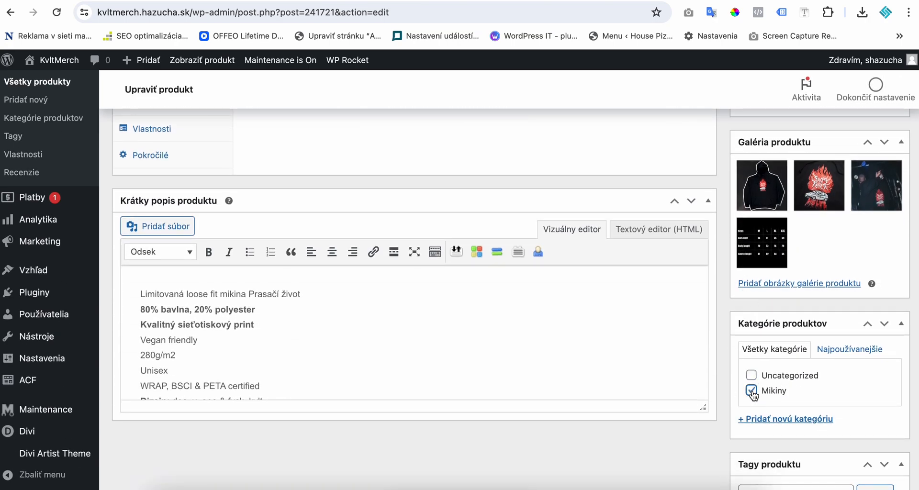
scroll(844, 389, "up", 8)
left_click(882, 179)
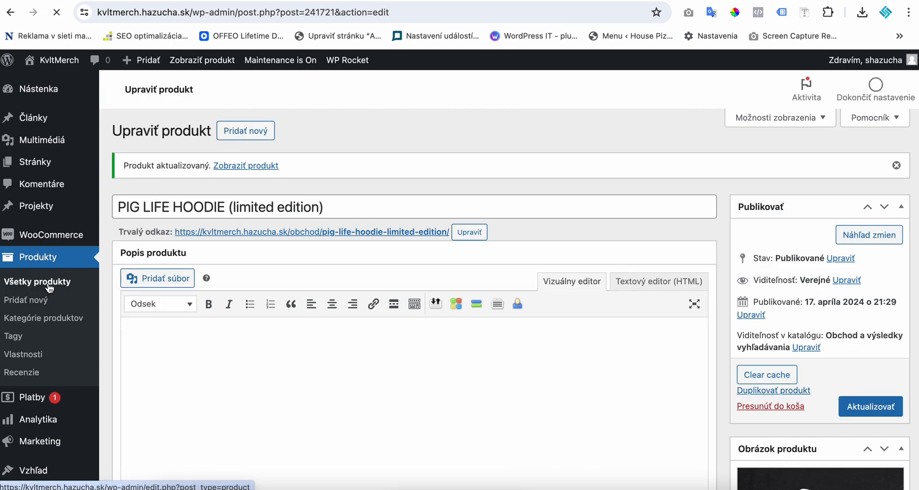
left_click(49, 285)
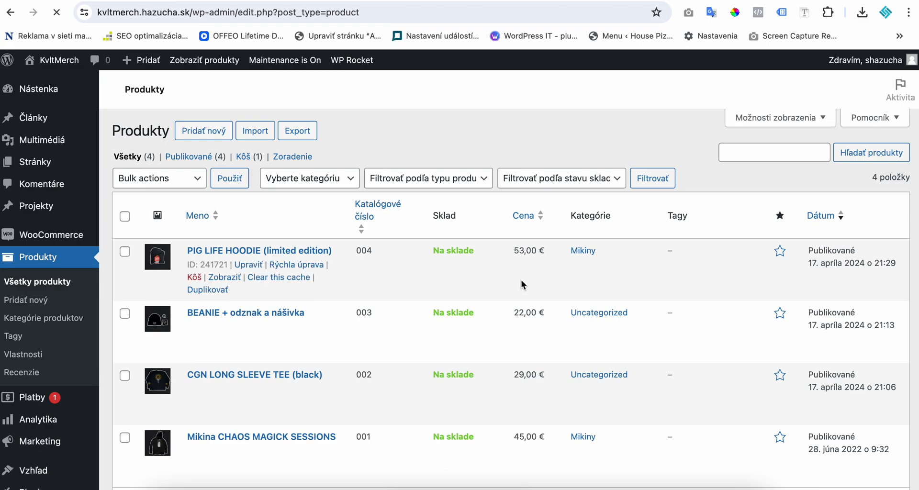